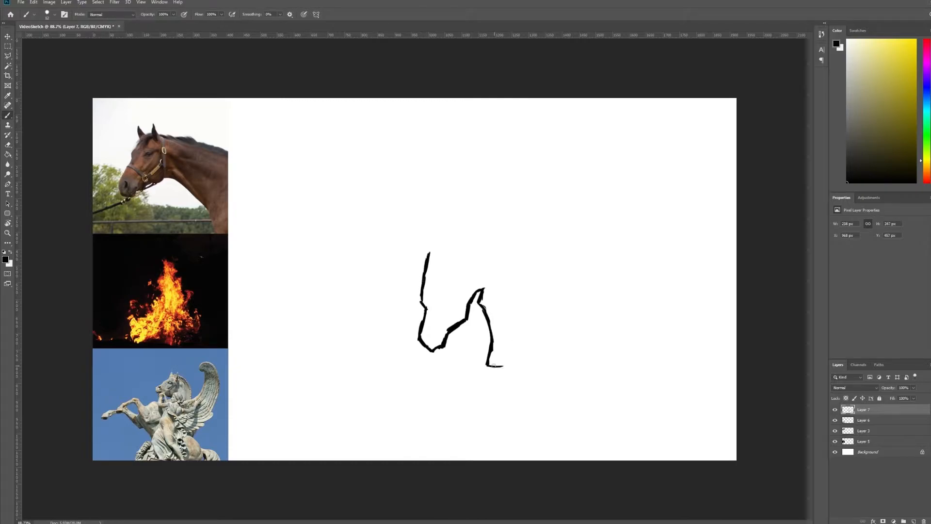
Sketch the horse's pointed rear tip and tall flame-shaped mane in black brush strokes, with a small mark for the eye
{"action": "key", "text": "ctrl+z"}
{"action": "left_click_drag", "start_coordinate": [560, 244], "coordinate": [547, 289]}
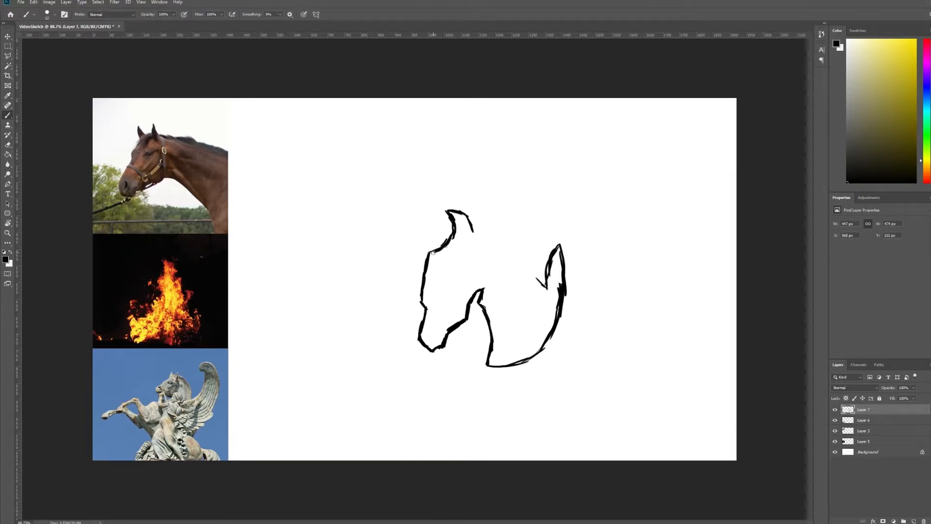
{"action": "mouse_move", "coordinate": [492, 171]}
{"action": "left_mouse_down"}
{"action": "mouse_move", "coordinate": [545, 282]}
{"action": "mouse_move", "coordinate": [517, 174]}
{"action": "left_mouse_up"}
{"action": "key", "text": "e"}
{"action": "left_click_drag", "start_coordinate": [517, 175], "coordinate": [547, 288]}
{"action": "key", "text": "b"}
{"action": "left_click_drag", "start_coordinate": [535, 194], "coordinate": [535, 256]}
{"action": "left_click_drag", "start_coordinate": [437, 283], "coordinate": [437, 291]}
{"action": "left_click_drag", "start_coordinate": [500, 182], "coordinate": [496, 218]}
{"action": "left_click_drag", "start_coordinate": [542, 191], "coordinate": [533, 213]}
Erase stray lines around the flame mane and redraw its tip and the curves running to the ear and rear tip
{"action": "key", "text": "e"}
{"action": "mouse_move", "coordinate": [561, 245]}
{"action": "left_mouse_down"}
{"action": "mouse_move", "coordinate": [559, 280]}
{"action": "mouse_move", "coordinate": [563, 245]}
{"action": "left_mouse_up"}
{"action": "key", "text": "b"}
{"action": "key", "text": "e"}
{"action": "mouse_move", "coordinate": [489, 174]}
{"action": "left_mouse_down"}
{"action": "mouse_move", "coordinate": [500, 218]}
{"action": "mouse_move", "coordinate": [510, 176]}
{"action": "mouse_move", "coordinate": [537, 200]}
{"action": "mouse_move", "coordinate": [530, 187]}
{"action": "left_mouse_up"}
{"action": "key", "text": "b"}
{"action": "key", "text": "b"}
{"action": "left_click_drag", "start_coordinate": [509, 177], "coordinate": [481, 232]}
{"action": "key", "text": "e"}
{"action": "key", "text": "b"}
{"action": "mouse_move", "coordinate": [505, 187]}
{"action": "left_mouse_down"}
{"action": "mouse_move", "coordinate": [550, 226]}
{"action": "mouse_move", "coordinate": [461, 218]}
{"action": "mouse_move", "coordinate": [469, 233]}
{"action": "mouse_move", "coordinate": [456, 214]}
{"action": "mouse_move", "coordinate": [548, 284]}
{"action": "left_mouse_up"}
Retrace the horse's throat, muzzle, forehead and ear, and clean up the long curve from neck base to rear tip
{"action": "mouse_move", "coordinate": [547, 347]}
{"action": "left_mouse_down"}
{"action": "mouse_move", "coordinate": [488, 366]}
{"action": "mouse_move", "coordinate": [480, 289]}
{"action": "left_mouse_up"}
{"action": "left_click_drag", "start_coordinate": [445, 345], "coordinate": [419, 335]}
{"action": "left_click_drag", "start_coordinate": [419, 301], "coordinate": [447, 239]}
{"action": "left_click_drag", "start_coordinate": [443, 209], "coordinate": [472, 216]}
{"action": "key", "text": "e"}
{"action": "mouse_move", "coordinate": [507, 362]}
{"action": "left_mouse_down"}
{"action": "mouse_move", "coordinate": [517, 367]}
{"action": "mouse_move", "coordinate": [548, 284]}
{"action": "left_mouse_up"}
{"action": "key", "text": "b"}
{"action": "mouse_move", "coordinate": [490, 366]}
{"action": "left_mouse_down"}
{"action": "mouse_move", "coordinate": [564, 250]}
{"action": "mouse_move", "coordinate": [563, 262]}
{"action": "left_mouse_up"}
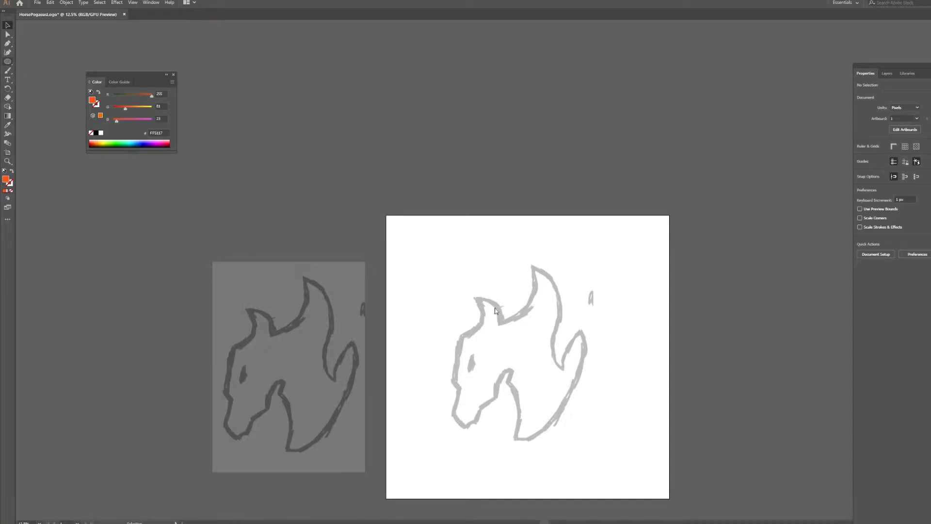
Draw an orange circle about 2795 px in diameter over the horse sketch on the artboard
{"action": "key", "text": "l"}
{"action": "left_click_drag", "start_coordinate": [407, 273], "coordinate": [600, 404]}
{"action": "left_click", "coordinate": [467, 239]}
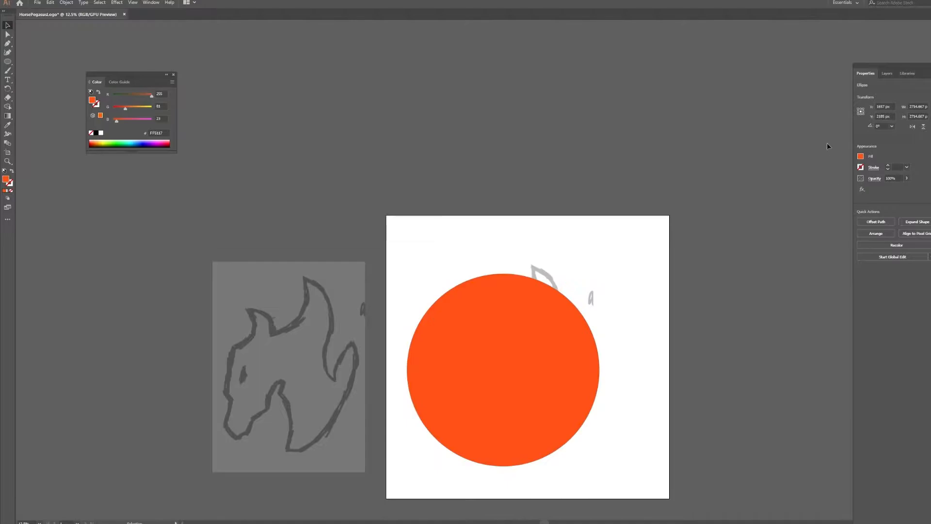
Lower the orange circle's opacity to 39% so the sketch shows through
{"action": "left_click", "coordinate": [546, 369]}
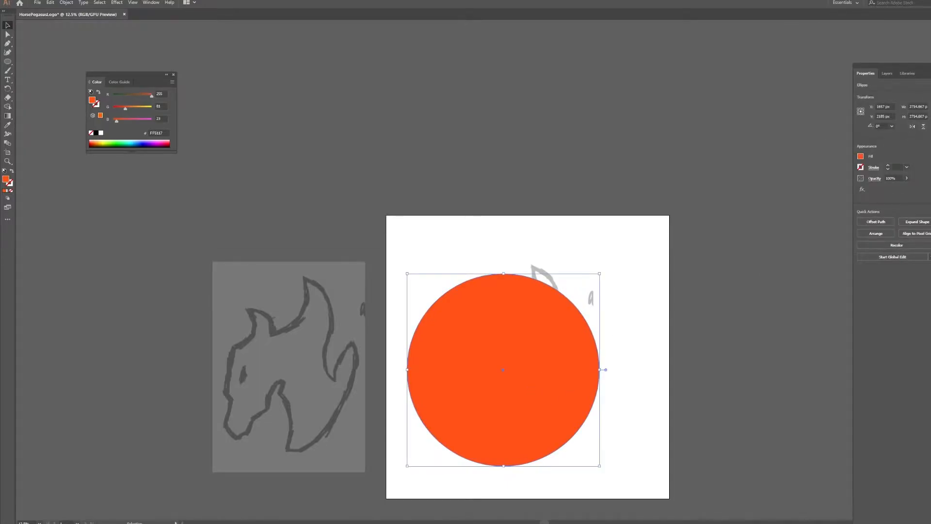
{"action": "left_click", "coordinate": [907, 167]}
{"action": "left_click", "coordinate": [920, 163]}
{"action": "left_click_drag", "start_coordinate": [905, 187], "coordinate": [890, 189]}
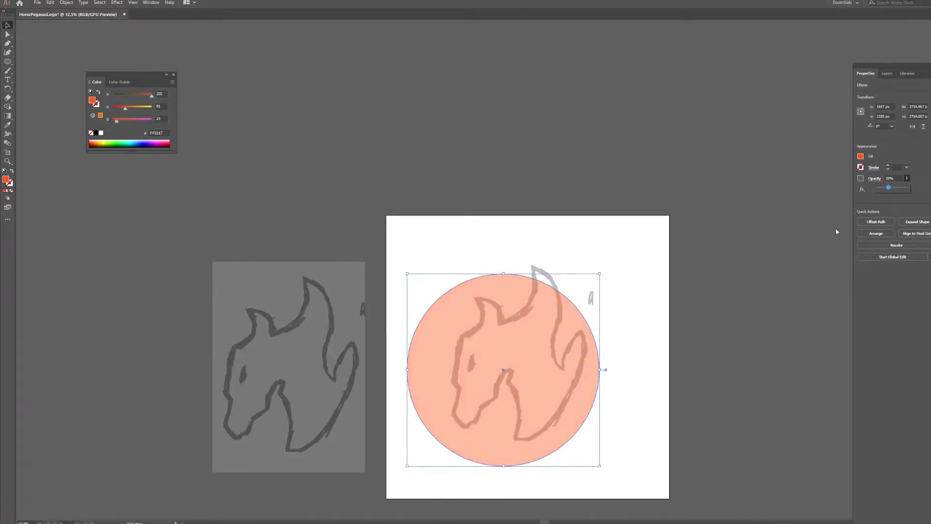
{"action": "left_click", "coordinate": [631, 403]}
Move the orange circle so its edge follows the sketch's lower neck curve, and scale it down slightly to fit
{"action": "scroll", "coordinate": [586, 412], "scroll_direction": "up", "scroll_amount": 1}
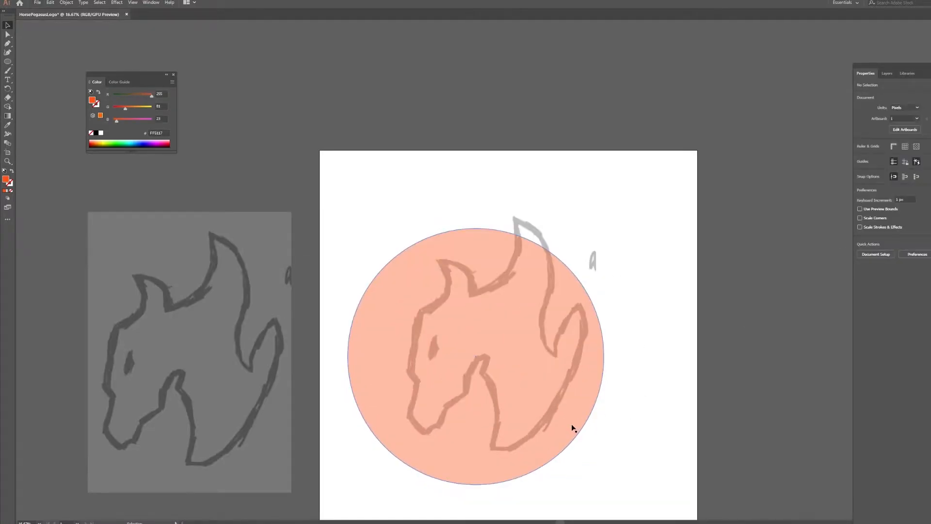
{"action": "left_click_drag", "start_coordinate": [467, 411], "coordinate": [488, 385]}
{"action": "left_click", "coordinate": [619, 410]}
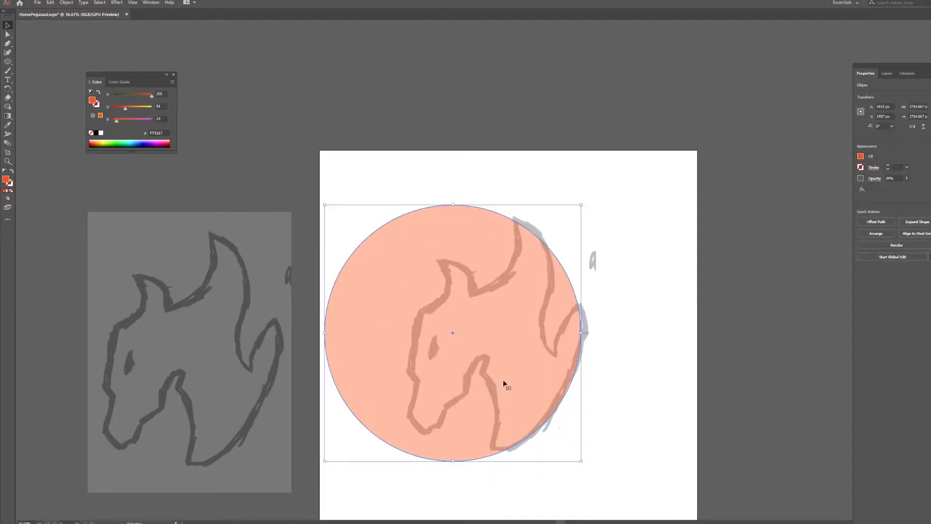
{"action": "left_click", "coordinate": [635, 357]}
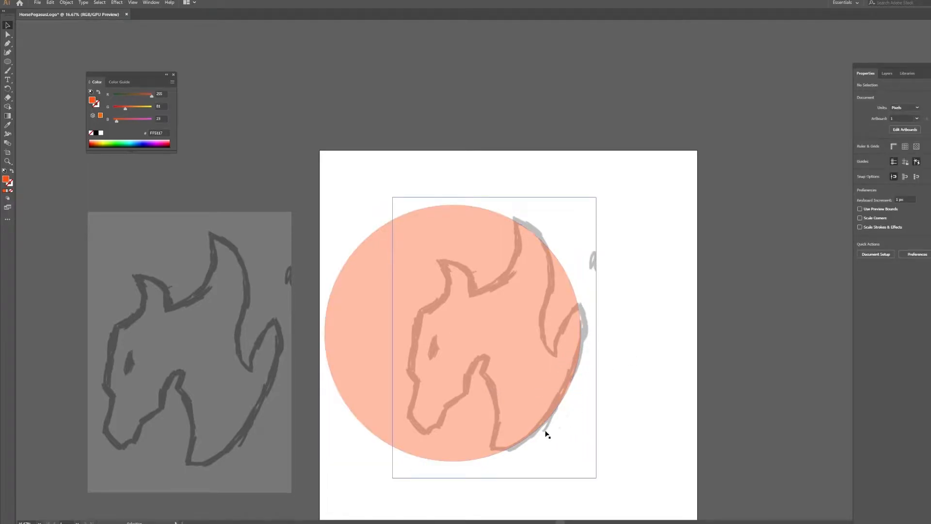
{"action": "left_click", "coordinate": [430, 453]}
{"action": "left_click_drag", "start_coordinate": [327, 458], "coordinate": [328, 460]}
{"action": "left_click", "coordinate": [621, 416]}
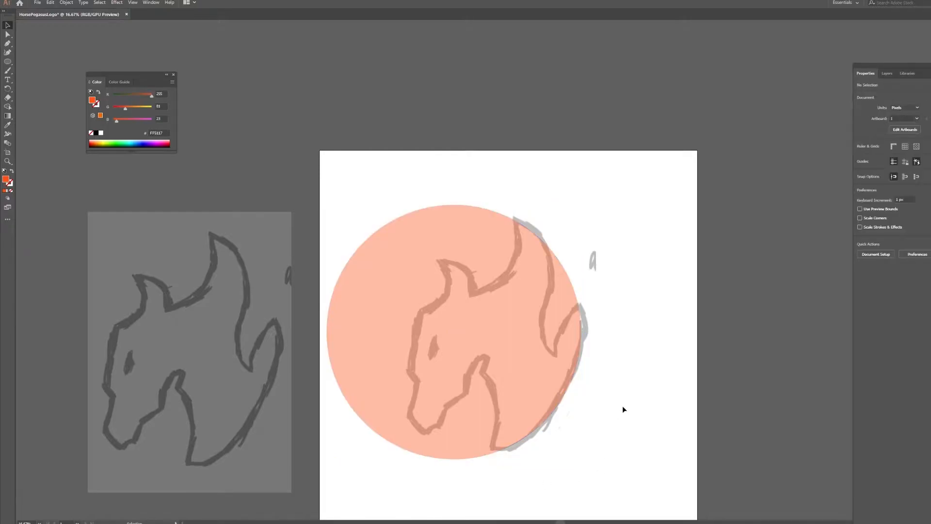
Draw a yellow circle about 1017 px in diameter beside the orange circle and set its opacity to 42%
{"action": "left_click", "coordinate": [106, 142]}
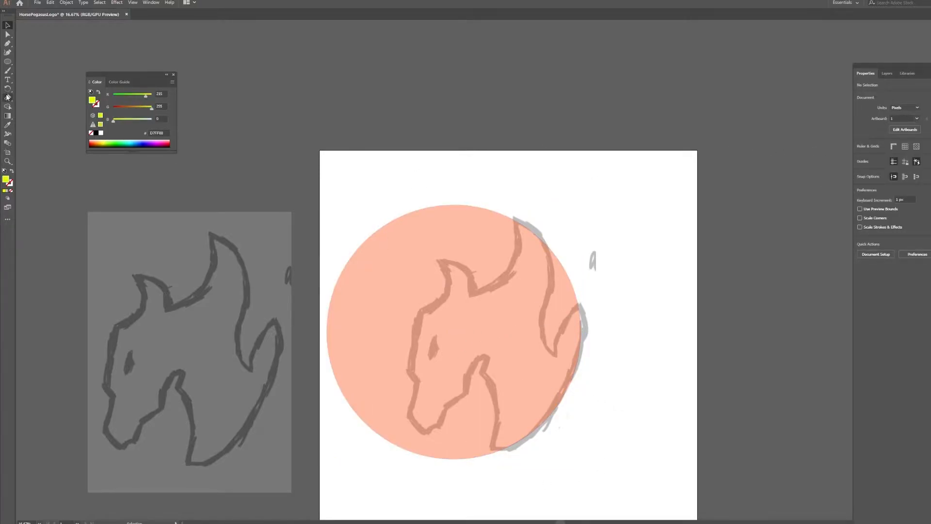
{"action": "left_click", "coordinate": [9, 63]}
{"action": "left_click_drag", "start_coordinate": [598, 205], "coordinate": [695, 301]}
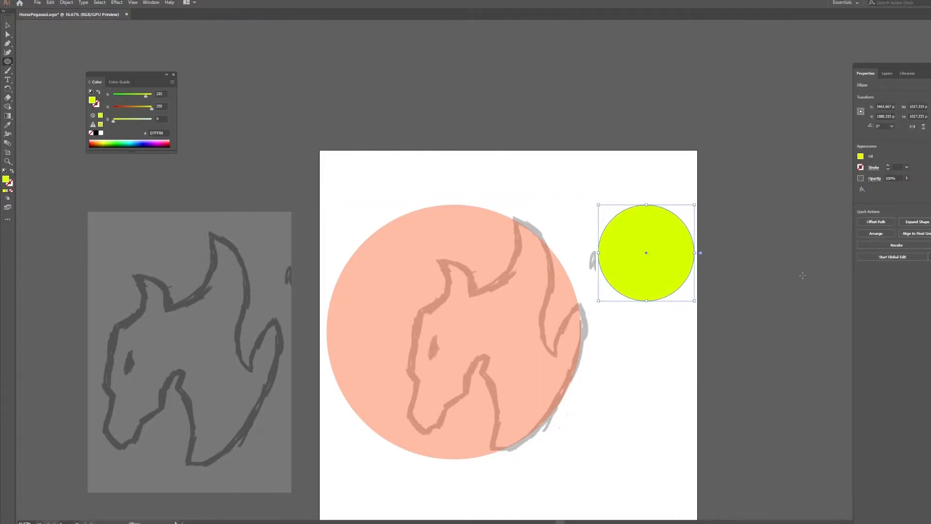
{"action": "left_click_drag", "start_coordinate": [894, 190], "coordinate": [887, 191]}
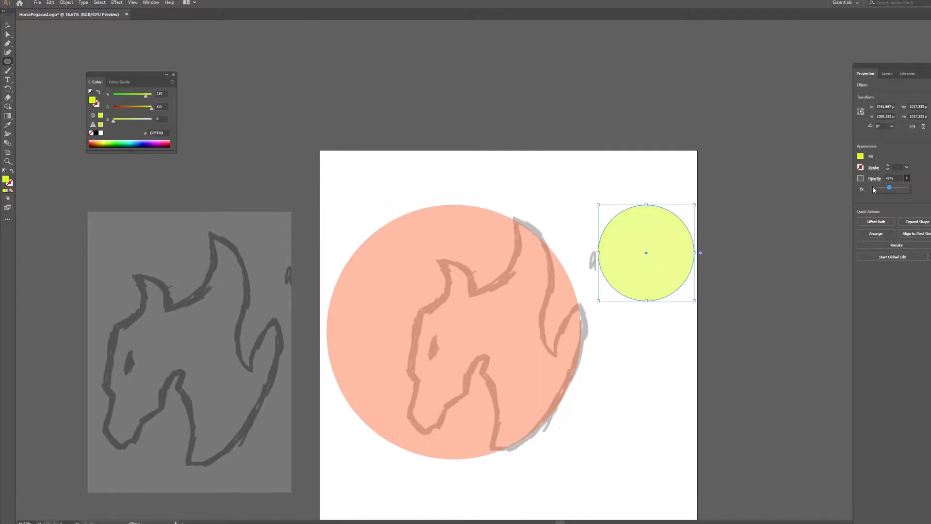
{"action": "left_click", "coordinate": [635, 348]}
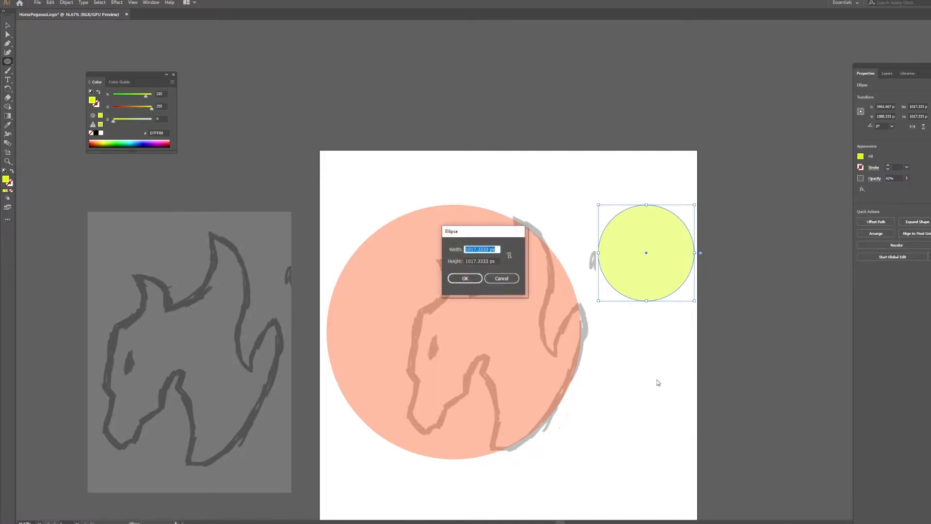
{"action": "left_click", "coordinate": [502, 279]}
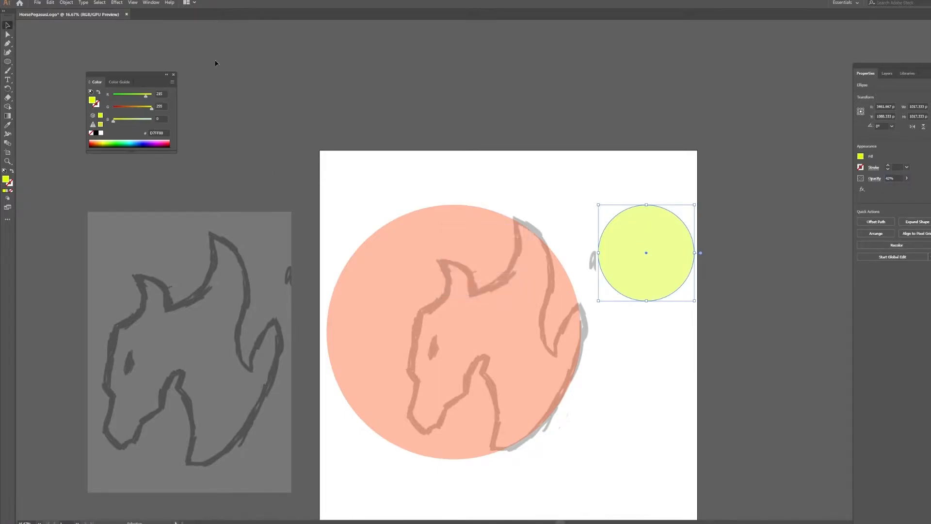
Move the yellow circle onto the rear tip so its edge follows the tip's inner curve
{"action": "left_click_drag", "start_coordinate": [646, 251], "coordinate": [618, 317]}
{"action": "left_click", "coordinate": [650, 294]}
{"action": "left_click", "coordinate": [628, 249]}
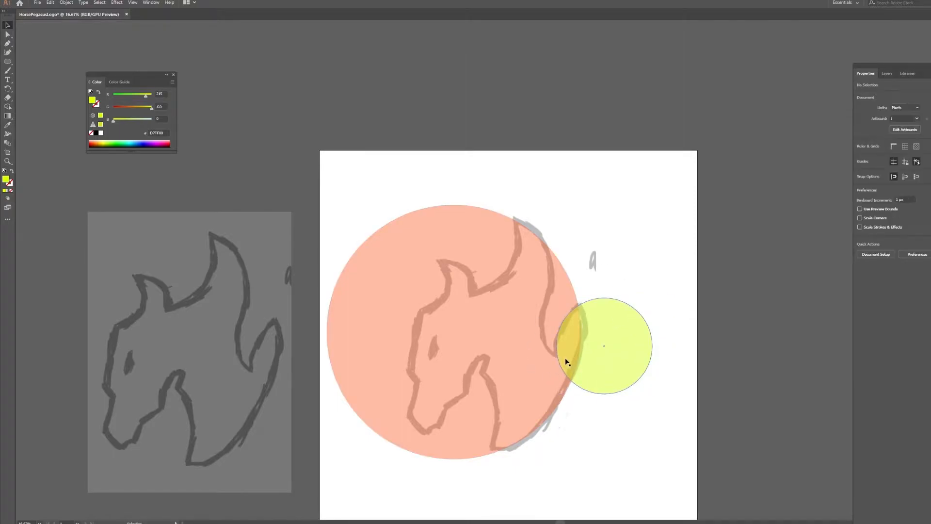
Duplicate the yellow circle slightly up and to the left along the mane's lower curve, and fill the copy with cyan
{"action": "left_click_drag", "start_coordinate": [613, 352], "coordinate": [599, 328]}
{"action": "left_click", "coordinate": [590, 299]}
{"action": "left_click", "coordinate": [860, 157]}
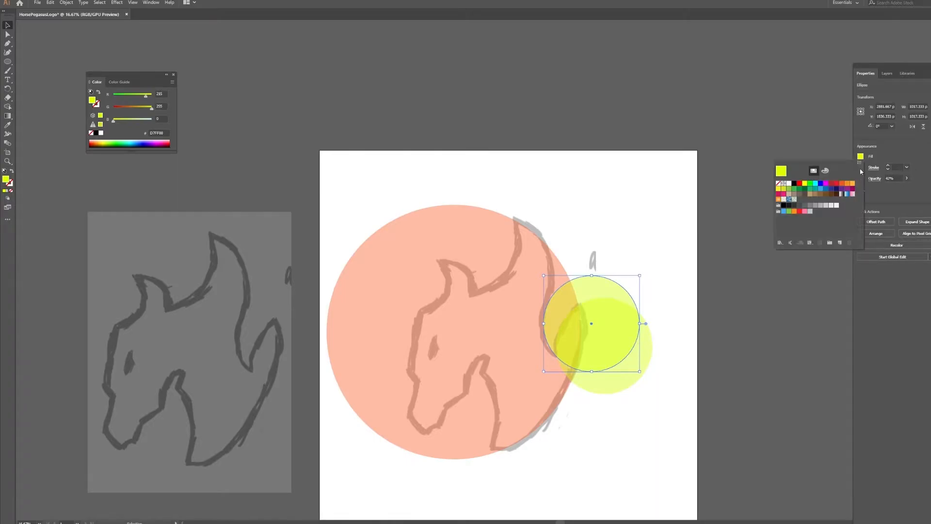
{"action": "left_click", "coordinate": [815, 185]}
{"action": "left_click", "coordinate": [772, 343]}
{"action": "left_click", "coordinate": [772, 340]}
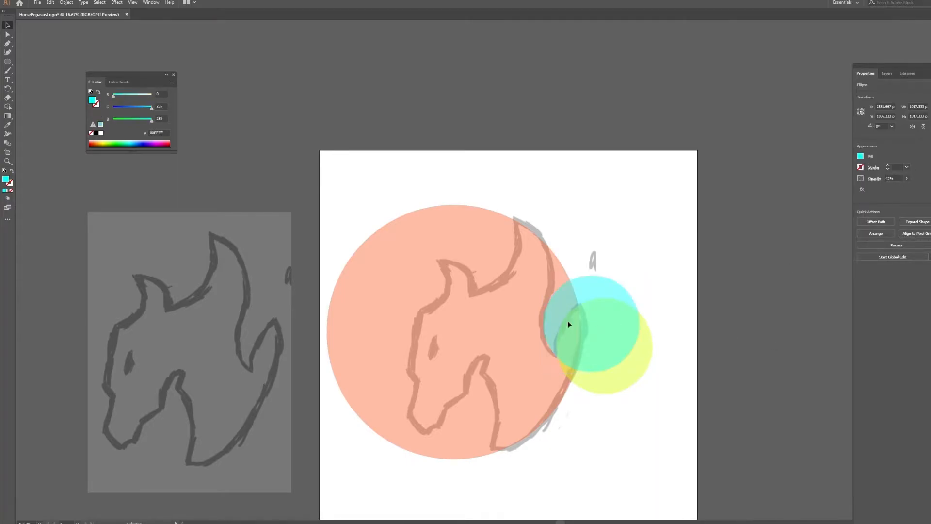
Scale the cyan circle up slightly to about 1044 px to fit the mane's lower curve
{"action": "left_click", "coordinate": [585, 303]}
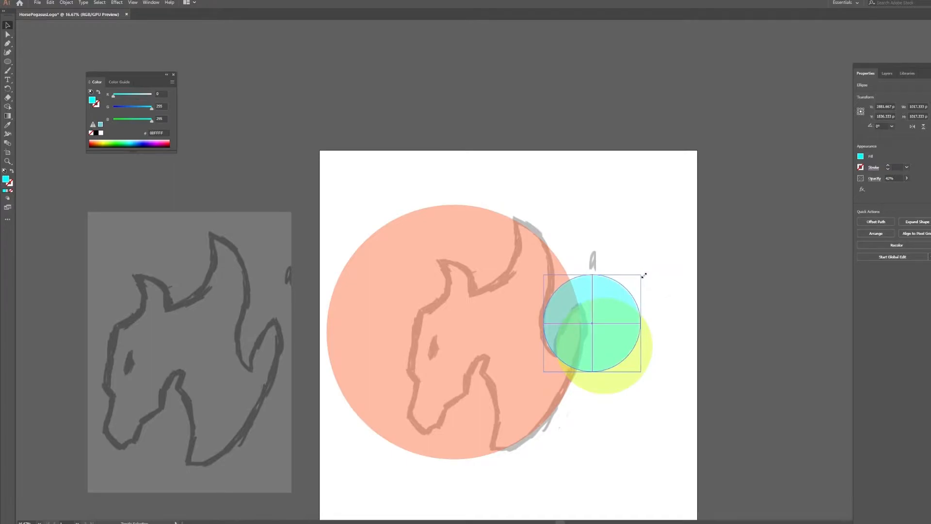
{"action": "left_click_drag", "start_coordinate": [642, 275], "coordinate": [643, 273]}
{"action": "left_click", "coordinate": [595, 215]}
{"action": "scroll", "coordinate": [570, 230], "scroll_direction": "up", "scroll_amount": 1}
{"action": "scroll", "coordinate": [571, 235], "scroll_direction": "up", "scroll_amount": 1}
{"action": "scroll", "coordinate": [572, 234], "scroll_direction": "left", "scroll_amount": 1}
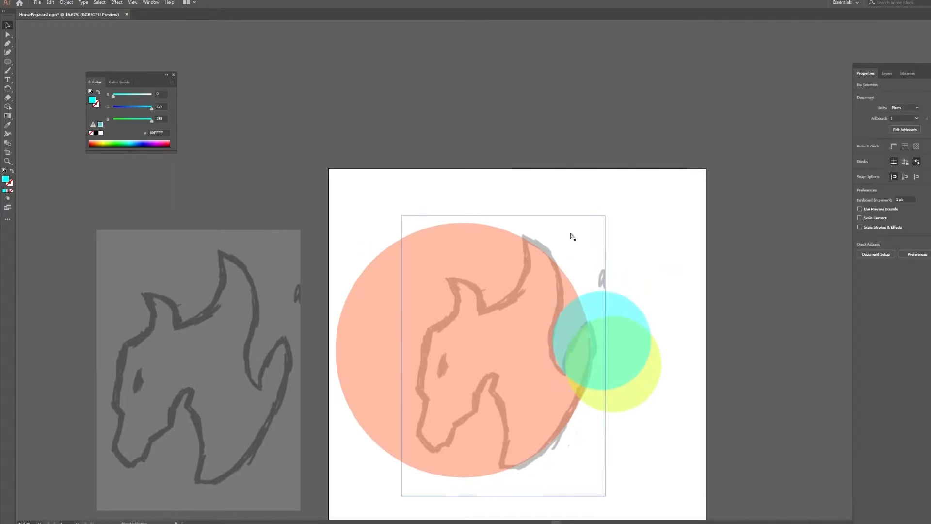
Duplicate the cyan circle onto the upper flame mane of the sketch and toggle Snap to Pixel
{"action": "left_click_drag", "start_coordinate": [619, 322], "coordinate": [541, 275]}
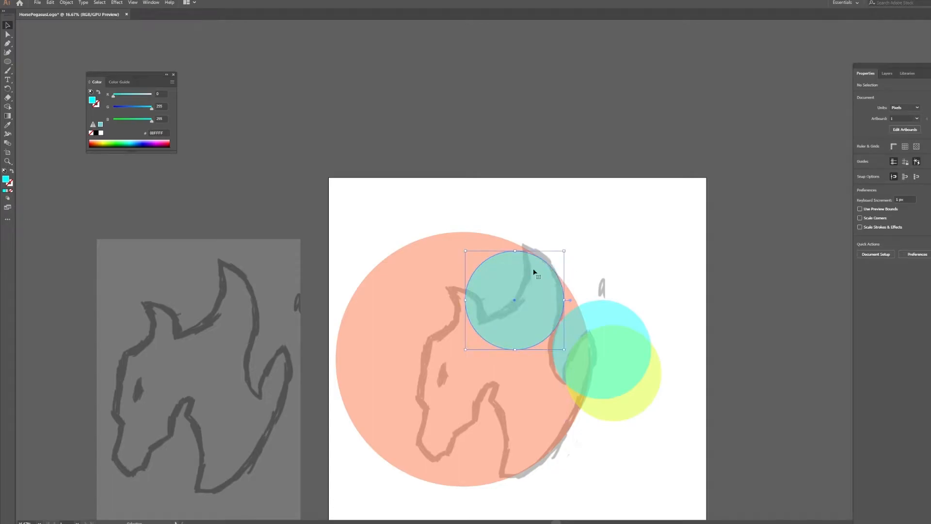
{"action": "left_click", "coordinate": [132, 2]}
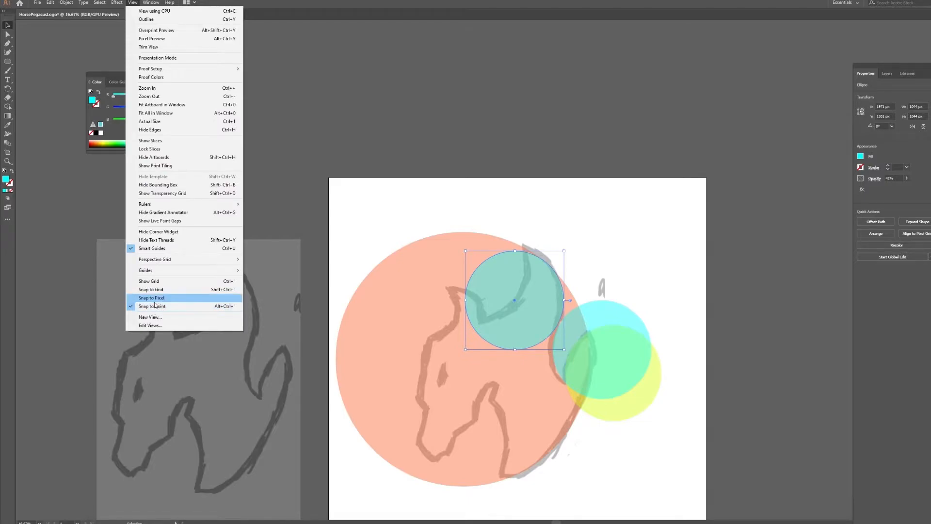
{"action": "left_click", "coordinate": [184, 299]}
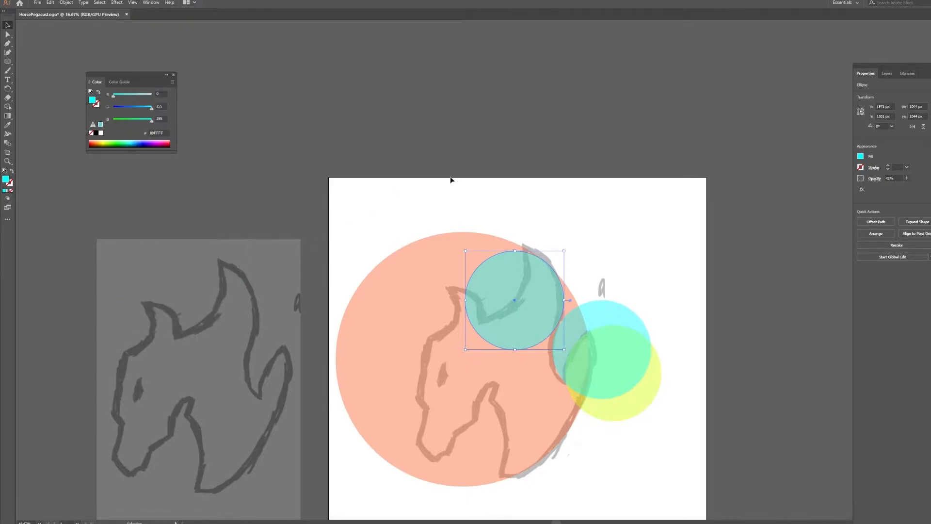
{"action": "left_click", "coordinate": [501, 196]}
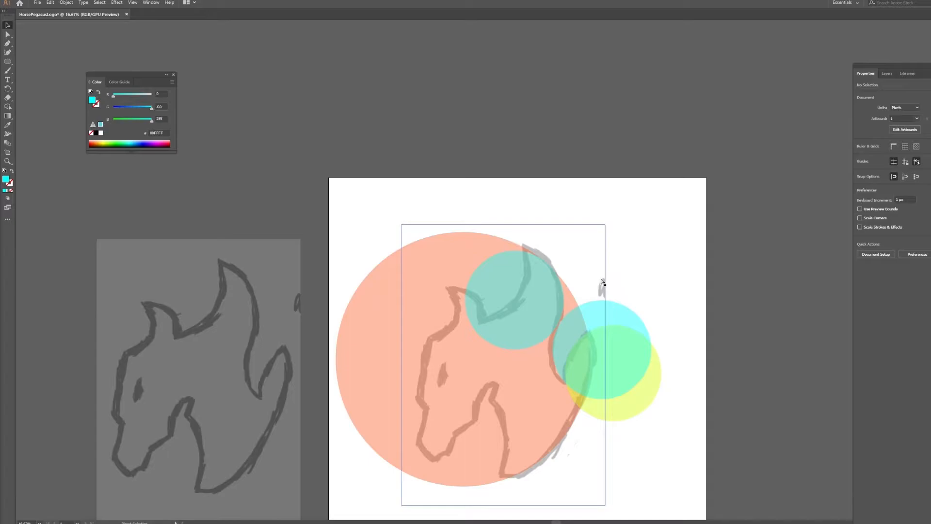
Switch to Outline view and nudge the upper cyan circle left to bring it against the large circle's edge
{"action": "key", "text": "ctrl+y"}
{"action": "scroll", "coordinate": [532, 275], "scroll_direction": "up", "scroll_amount": 5}
{"action": "left_click_drag", "start_coordinate": [523, 277], "coordinate": [518, 280]}
{"action": "scroll", "coordinate": [517, 277], "scroll_direction": "up", "scroll_amount": 12}
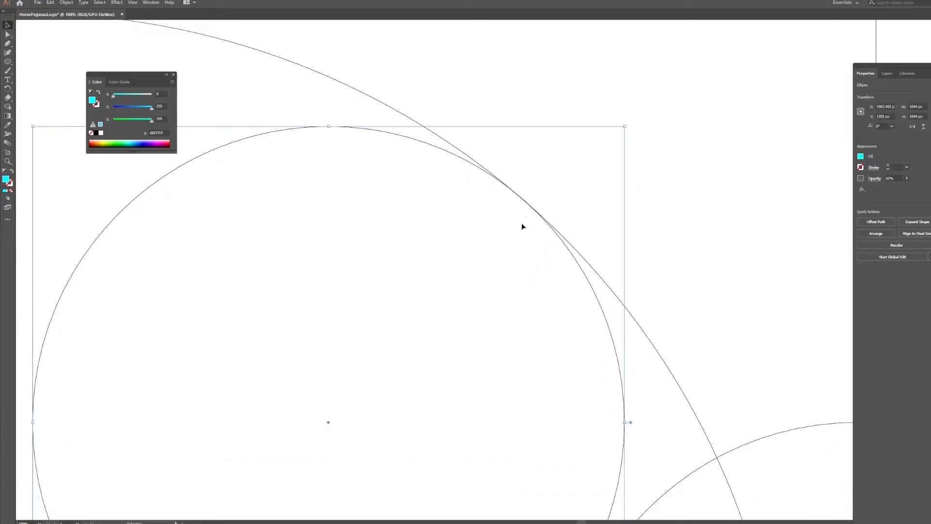
{"action": "scroll", "coordinate": [698, 287], "scroll_direction": "up", "scroll_amount": 3}
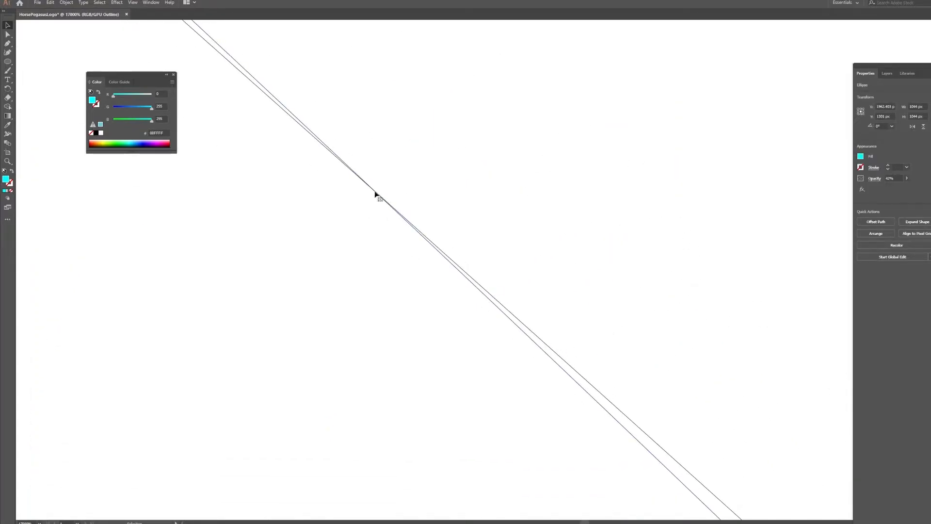
Enlarge the upper circle to about 1065 px so it meets the neighbouring cyan circle, and inspect the contact point closely
{"action": "scroll", "coordinate": [387, 257], "scroll_direction": "down", "scroll_amount": 15}
{"action": "scroll", "coordinate": [407, 339], "scroll_direction": "up", "scroll_amount": 2}
{"action": "scroll", "coordinate": [463, 466], "scroll_direction": "down", "scroll_amount": 2}
{"action": "left_click_drag", "start_coordinate": [473, 456], "coordinate": [502, 474]}
{"action": "scroll", "coordinate": [511, 412], "scroll_direction": "down", "scroll_amount": 4}
{"action": "scroll", "coordinate": [501, 377], "scroll_direction": "up", "scroll_amount": 8}
{"action": "scroll", "coordinate": [502, 379], "scroll_direction": "up", "scroll_amount": 5}
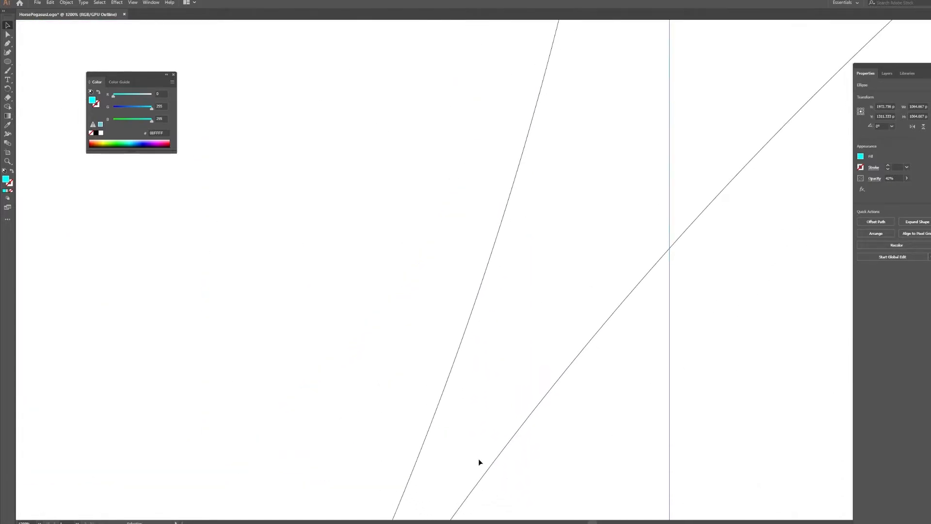
{"action": "scroll", "coordinate": [291, 443], "scroll_direction": "up", "scroll_amount": 5}
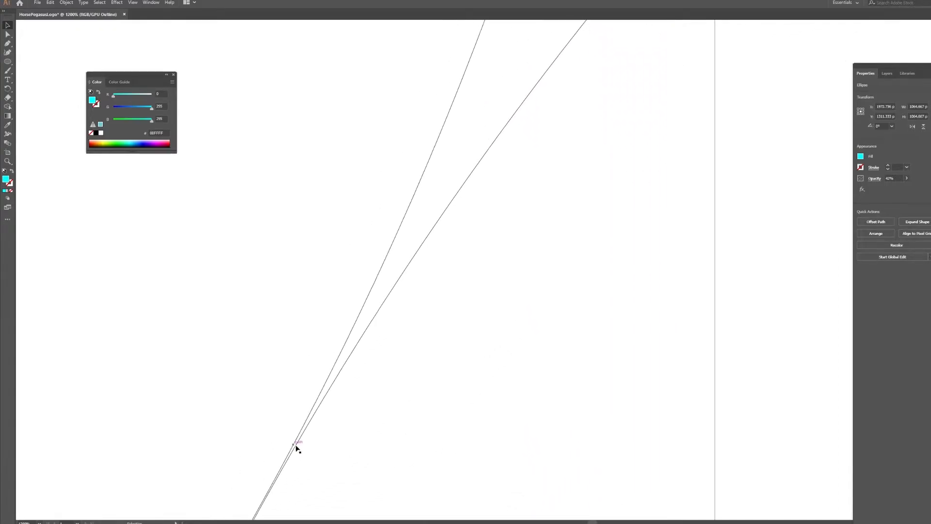
{"action": "scroll", "coordinate": [286, 327], "scroll_direction": "down", "scroll_amount": 8}
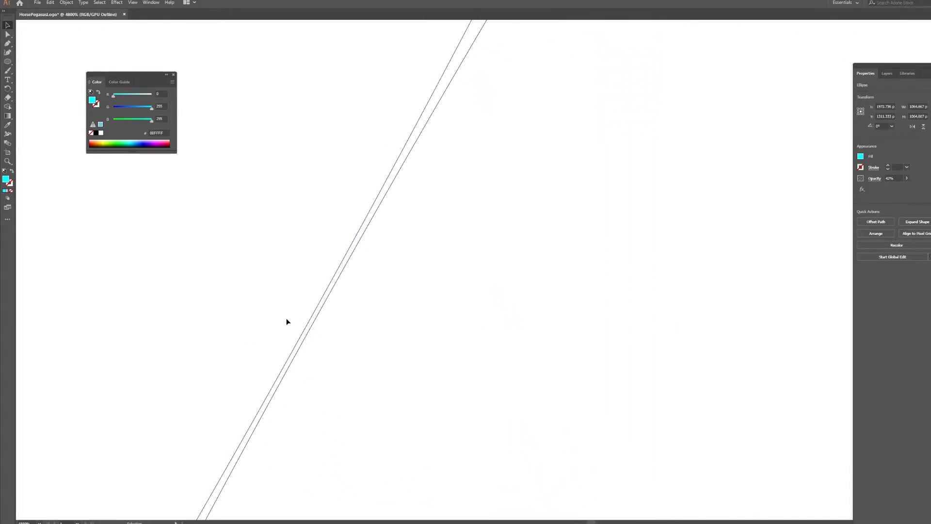
{"action": "scroll", "coordinate": [466, 394], "scroll_direction": "down", "scroll_amount": 2}
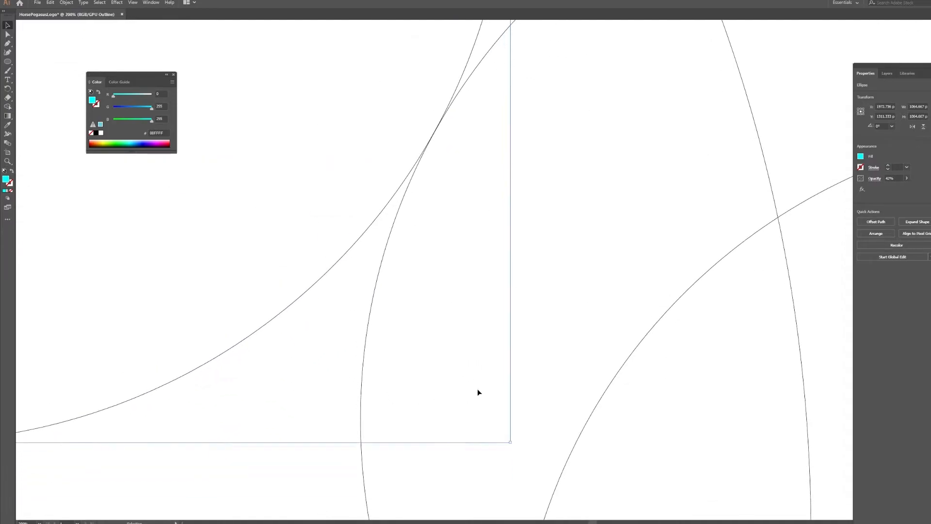
Fine-tune the upper circle to about 1067 px, nudge it against the neighbouring circle, and return to the colour preview
{"action": "left_click_drag", "start_coordinate": [510, 442], "coordinate": [520, 462]}
{"action": "scroll", "coordinate": [475, 341], "scroll_direction": "up", "scroll_amount": 1}
{"action": "scroll", "coordinate": [475, 342], "scroll_direction": "down", "scroll_amount": 1}
{"action": "scroll", "coordinate": [455, 340], "scroll_direction": "down", "scroll_amount": 5}
{"action": "scroll", "coordinate": [455, 354], "scroll_direction": "up", "scroll_amount": 3}
{"action": "left_click_drag", "start_coordinate": [487, 376], "coordinate": [488, 378]}
{"action": "scroll", "coordinate": [488, 377], "scroll_direction": "down", "scroll_amount": 2}
{"action": "left_click", "coordinate": [680, 116]}
{"action": "key", "text": "ctrl+y"}
{"action": "scroll", "coordinate": [559, 186], "scroll_direction": "down", "scroll_amount": 3}
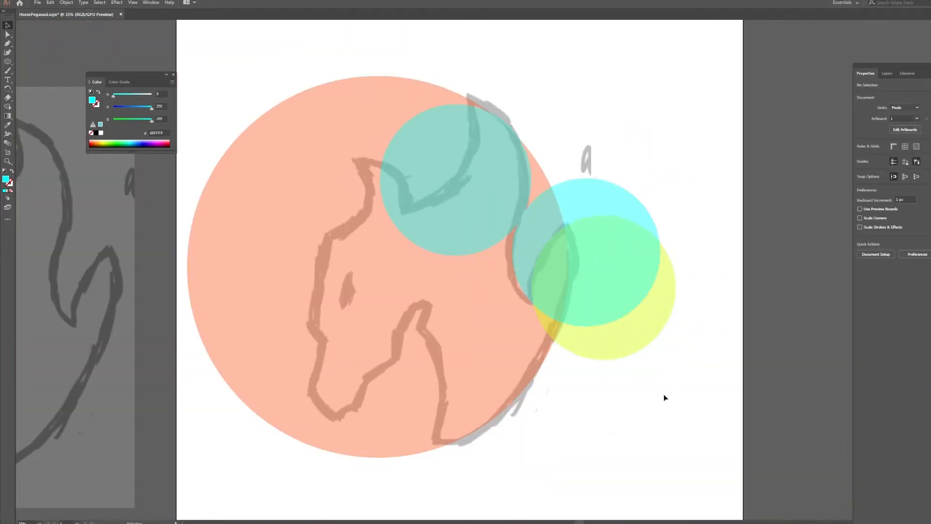
Shift the upper circle slightly inward in Outline view to touch the large circle, and restore the colour preview of the whole artboard
{"action": "scroll", "coordinate": [510, 127], "scroll_direction": "up", "scroll_amount": 2}
{"action": "key", "text": "ctrl+y"}
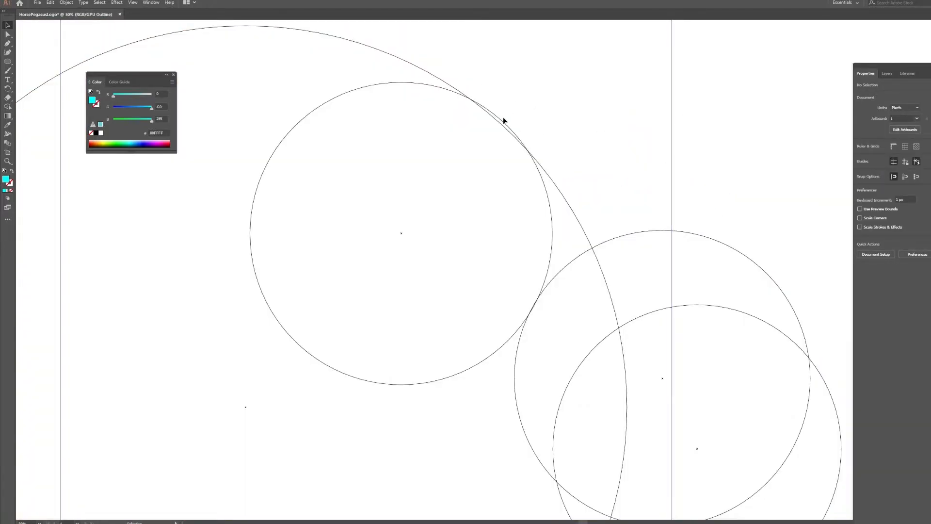
{"action": "left_click_drag", "start_coordinate": [505, 124], "coordinate": [502, 124]}
{"action": "left_click", "coordinate": [597, 96]}
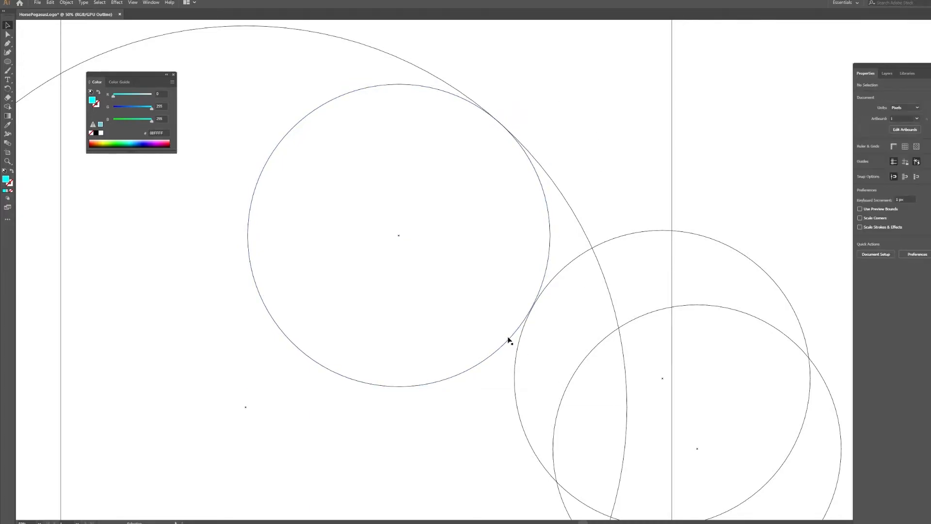
{"action": "left_click", "coordinate": [485, 362]}
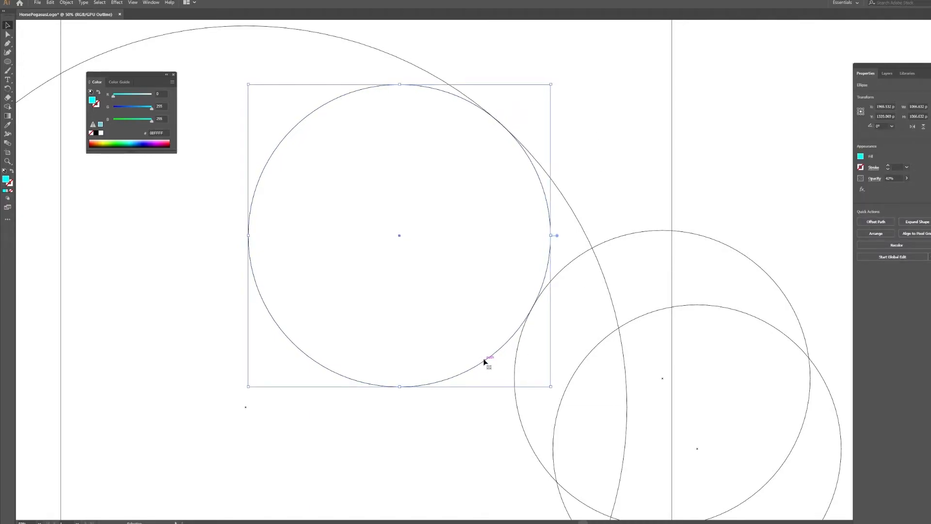
{"action": "left_click", "coordinate": [744, 141]}
{"action": "key", "text": "ctrl+y"}
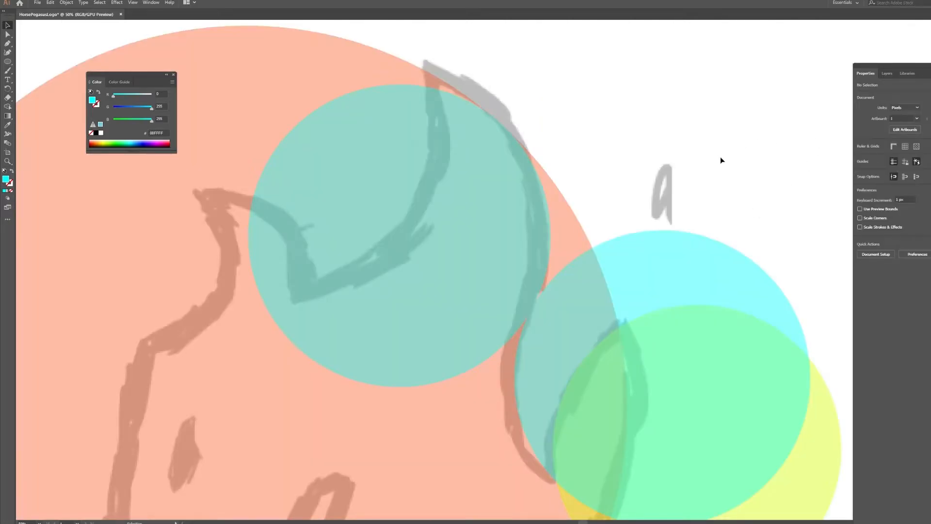
{"action": "scroll", "coordinate": [713, 158], "scroll_direction": "down", "scroll_amount": 5}
{"action": "scroll", "coordinate": [466, 190], "scroll_direction": "up", "scroll_amount": 1}
{"action": "scroll", "coordinate": [470, 249], "scroll_direction": "up", "scroll_amount": 3}
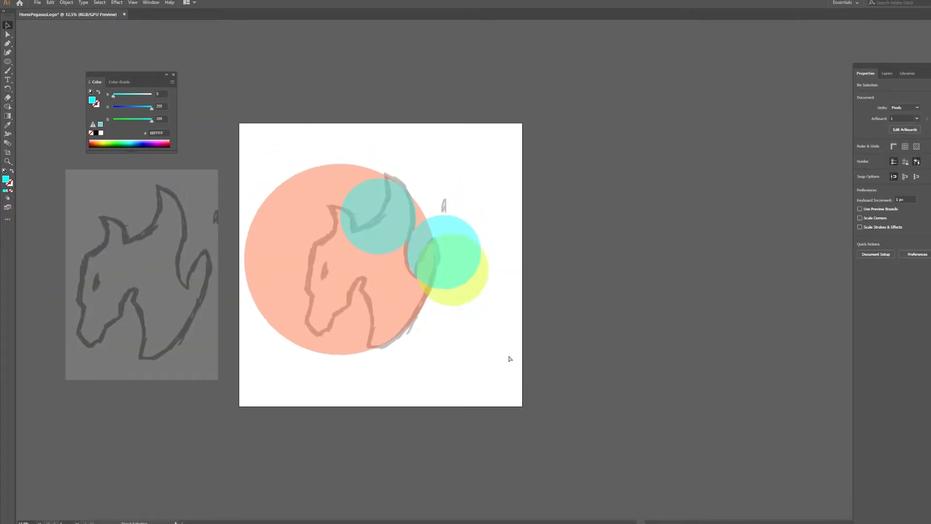
{"action": "key", "text": "ctrl+a"}
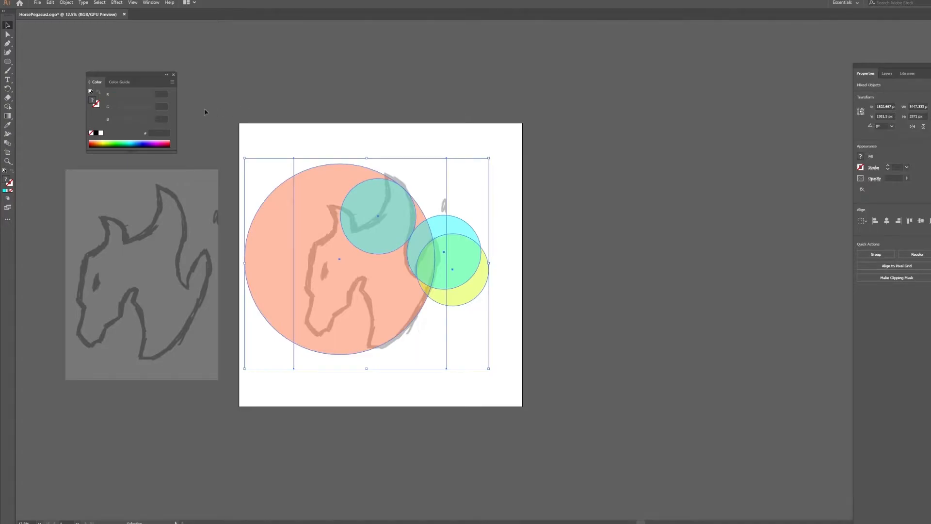
{"action": "left_click", "coordinate": [7, 106]}
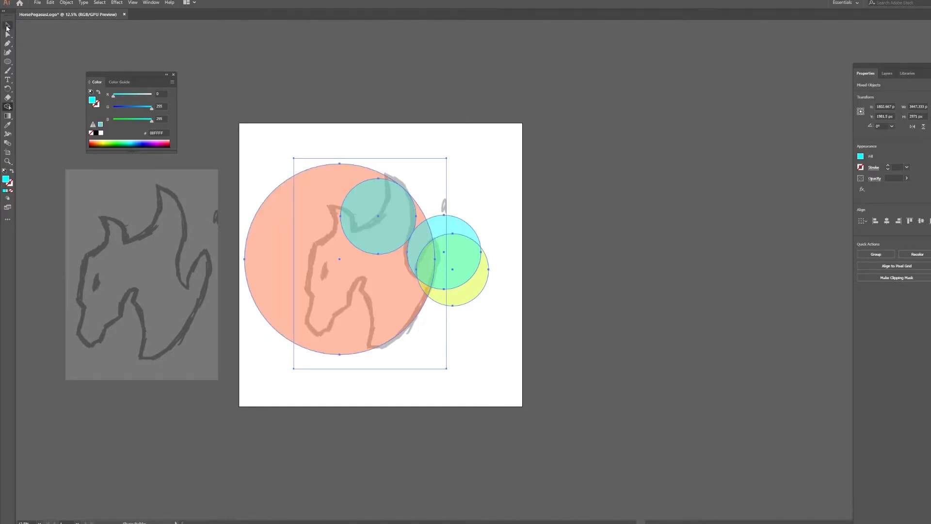
{"action": "left_click", "coordinate": [7, 25]}
{"action": "left_click", "coordinate": [400, 180]}
Enlarge the upper cyan circle to about 1148 px, fit it against the large and neighbouring circles, and return to the colour preview
{"action": "scroll", "coordinate": [400, 181], "scroll_direction": "up", "scroll_amount": 2}
{"action": "left_click_drag", "start_coordinate": [422, 247], "coordinate": [407, 238]}
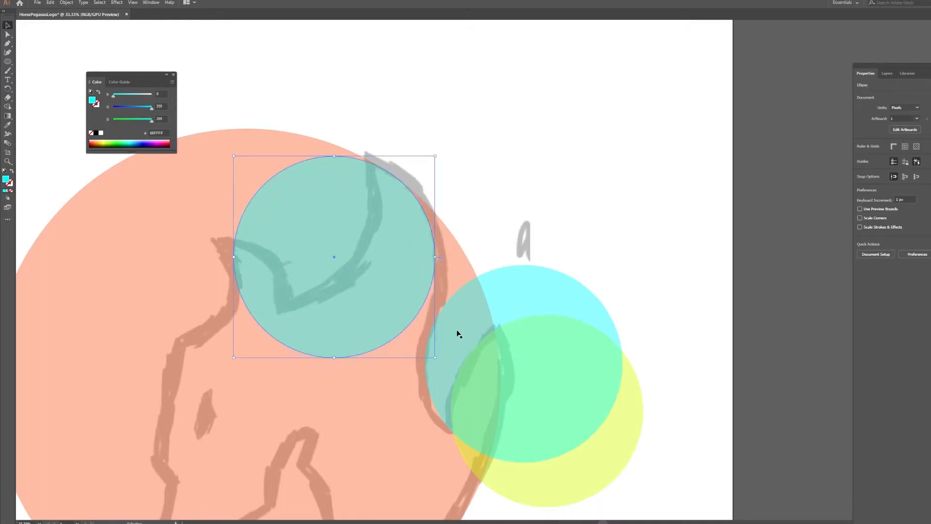
{"action": "left_click_drag", "start_coordinate": [435, 358], "coordinate": [464, 372]}
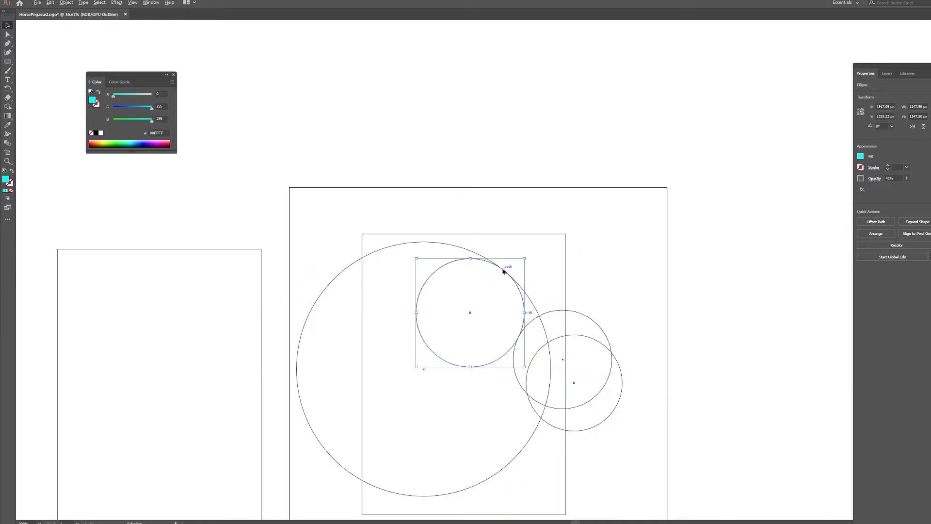
{"action": "left_click", "coordinate": [661, 241]}
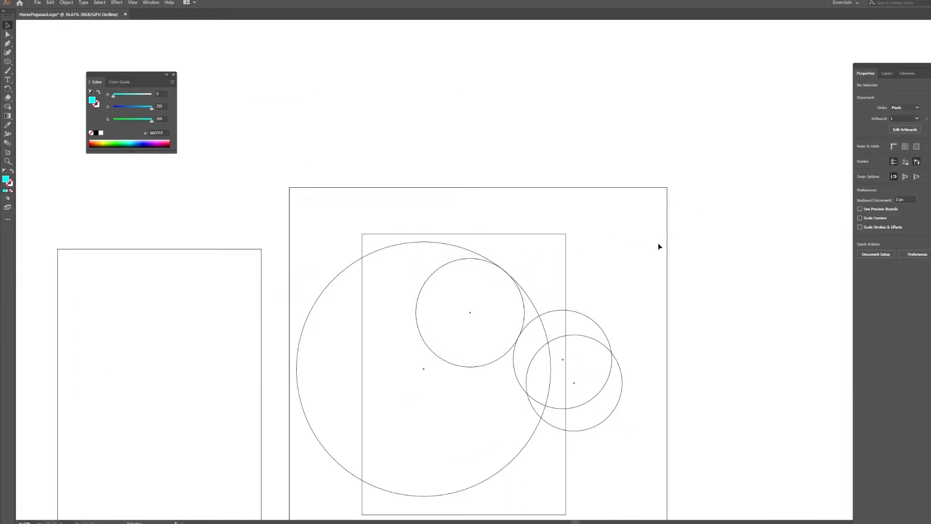
{"action": "key", "text": "ctrl+y"}
With Shape Builder, remove the yellow and cyan areas outside the large circle and the cyan cut-out between mane and flame tip
{"action": "left_click_drag", "start_coordinate": [640, 467], "coordinate": [308, 177]}
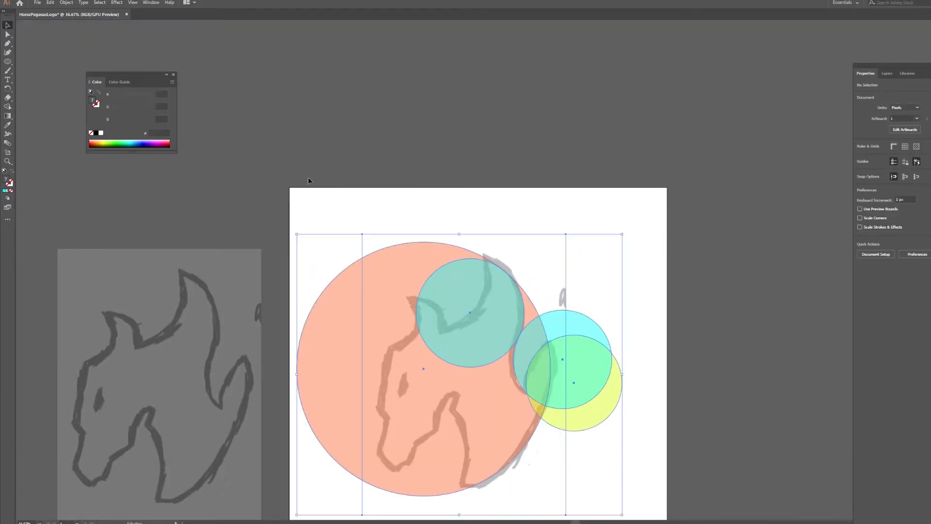
{"action": "left_click", "coordinate": [7, 107]}
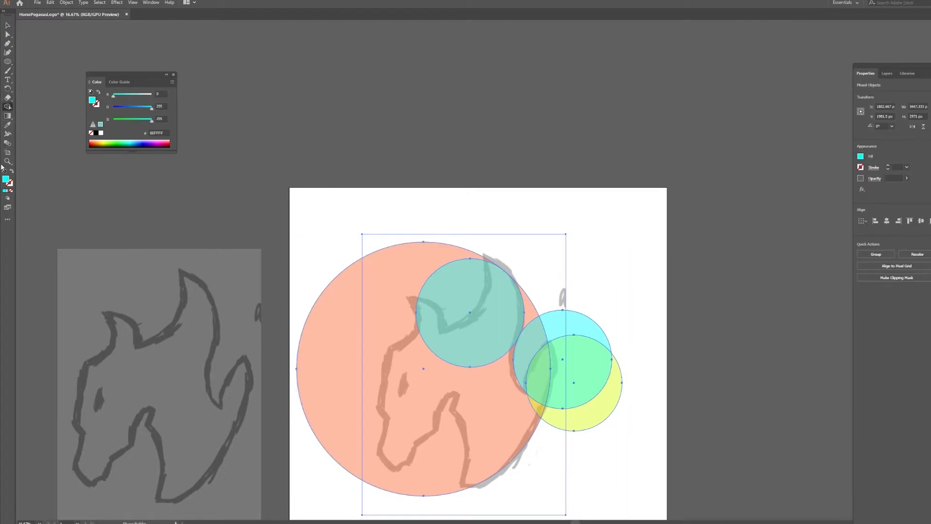
{"action": "left_click", "coordinate": [597, 419], "text": "alt"}
{"action": "left_click", "coordinate": [589, 371], "text": "alt"}
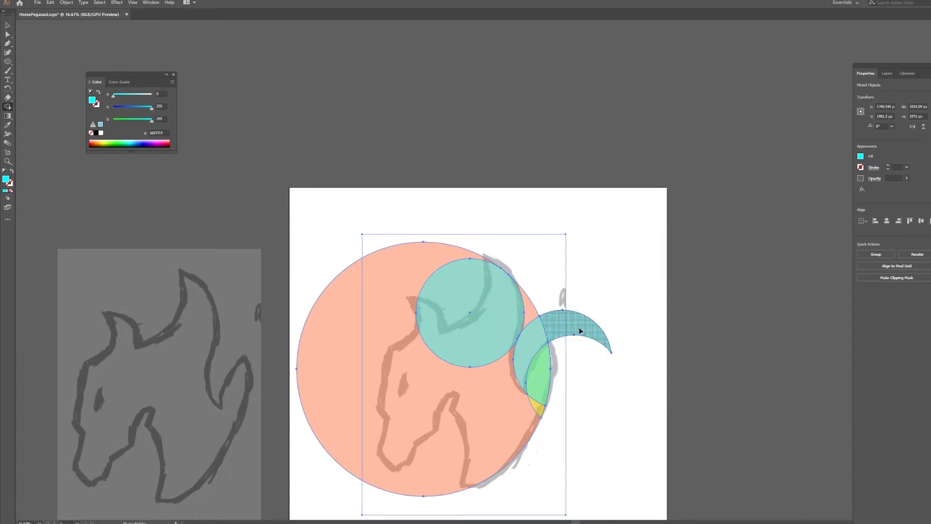
{"action": "left_click", "coordinate": [581, 332]}
{"action": "left_click", "coordinate": [530, 354], "text": "alt"}
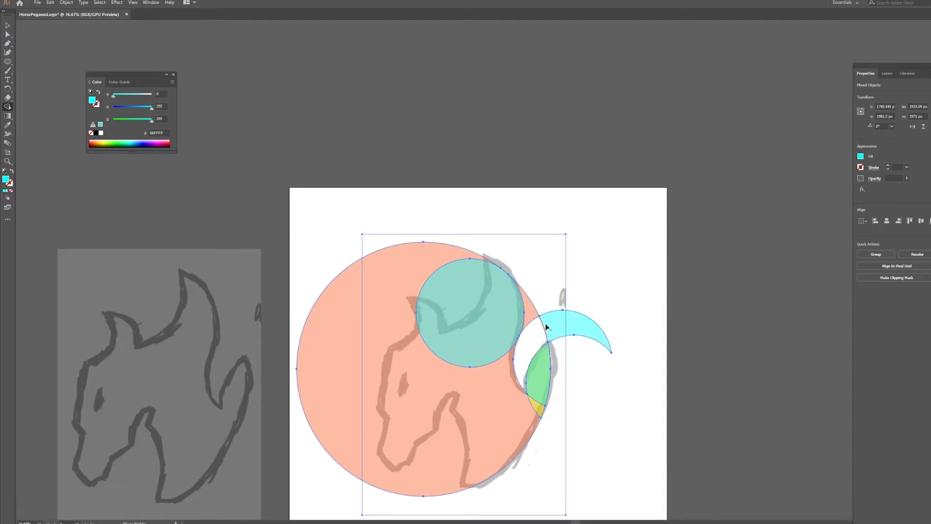
{"action": "left_click", "coordinate": [542, 322], "text": "alt"}
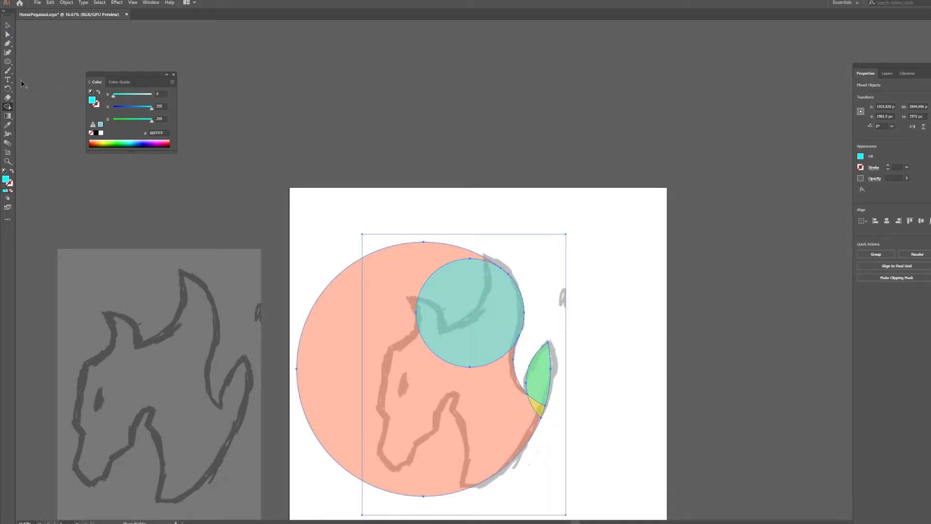
{"action": "left_click", "coordinate": [8, 26]}
{"action": "left_click", "coordinate": [368, 95]}
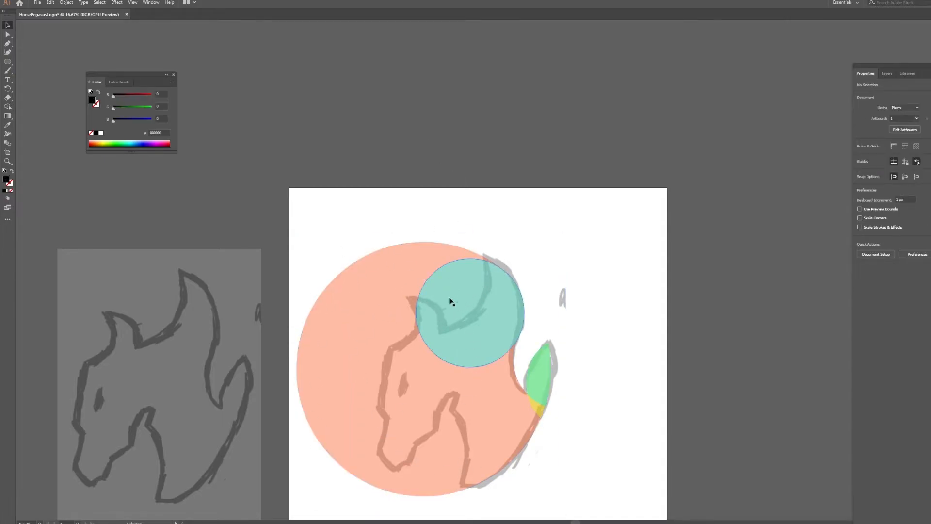
Draw a blue (1100D0) circle about 1008 px wide above the mane and reduce its opacity
{"action": "left_click", "coordinate": [6, 62]}
{"action": "scroll", "coordinate": [426, 231], "scroll_direction": "up", "scroll_amount": 1}
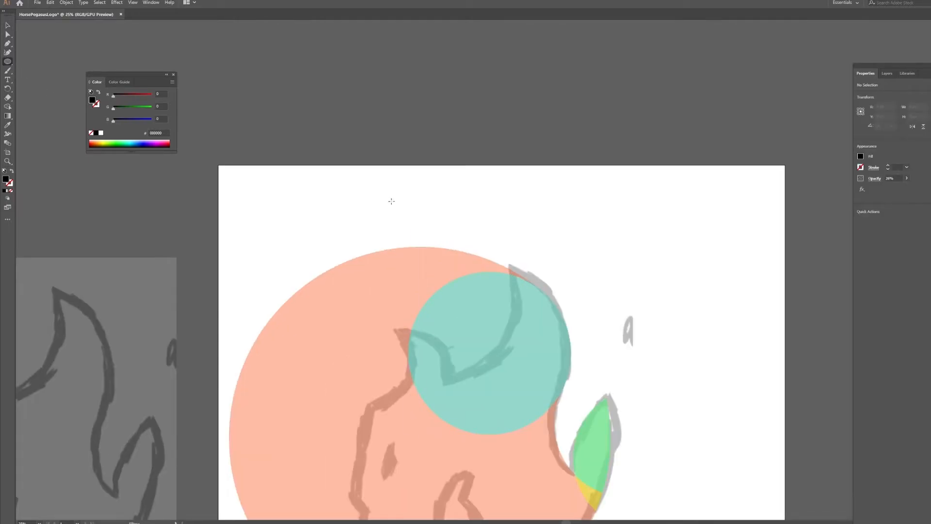
{"action": "left_click", "coordinate": [146, 142]}
{"action": "mouse_move", "coordinate": [456, 187]}
{"action": "left_mouse_down"}
{"action": "mouse_move", "coordinate": [652, 277]}
{"action": "mouse_move", "coordinate": [609, 250]}
{"action": "mouse_move", "coordinate": [600, 257]}
{"action": "left_mouse_up"}
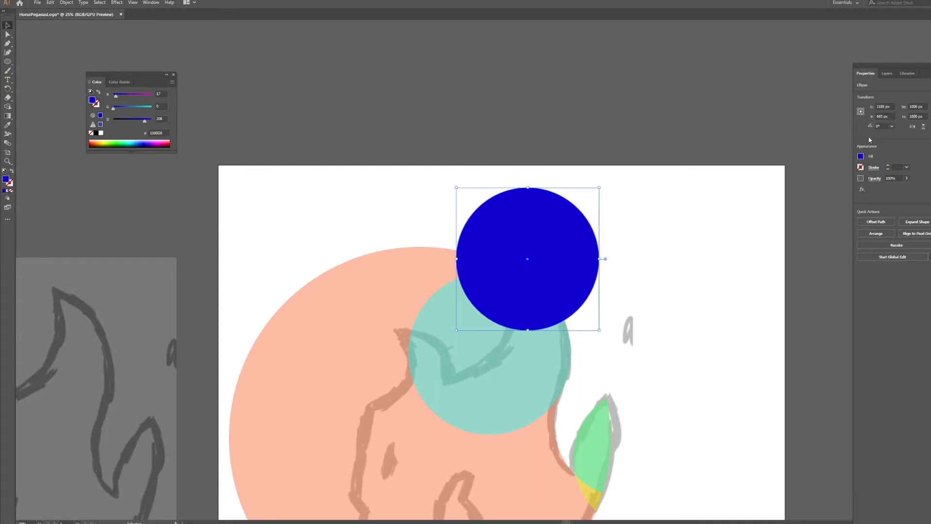
{"action": "left_click", "coordinate": [906, 179]}
{"action": "left_click_drag", "start_coordinate": [905, 187], "coordinate": [896, 188]}
{"action": "left_click", "coordinate": [832, 215]}
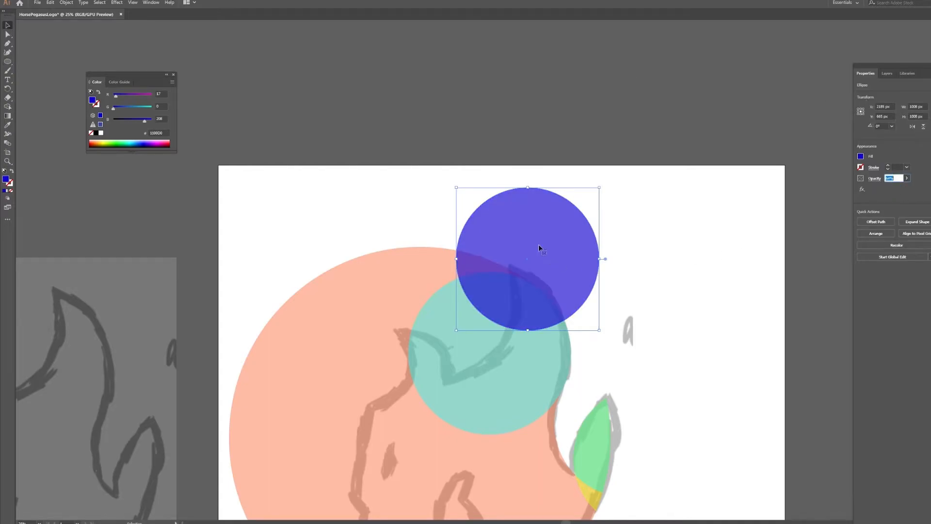
Move the blue circle onto the mane's inner curve, enlarge it slightly, and fine-tune its position along the sketch line
{"action": "left_click_drag", "start_coordinate": [561, 227], "coordinate": [477, 262]}
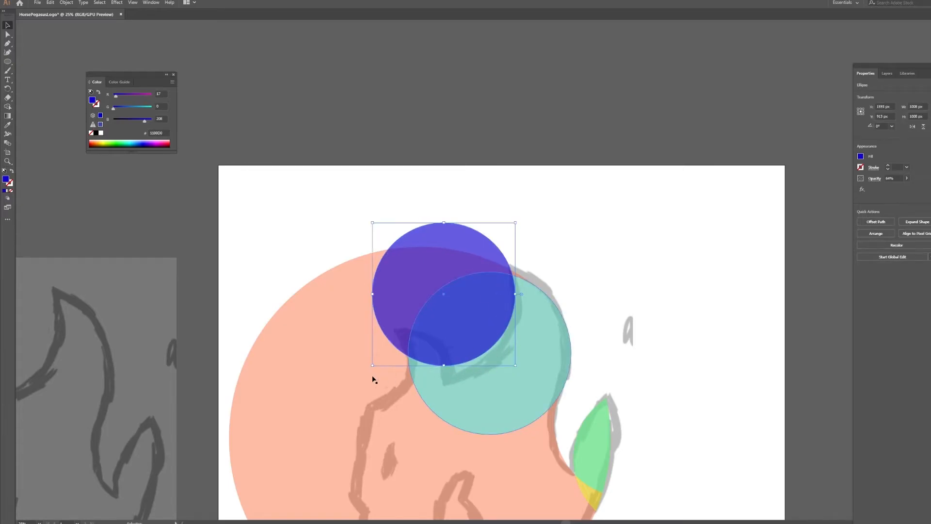
{"action": "left_click_drag", "start_coordinate": [373, 365], "coordinate": [364, 373]}
{"action": "left_click", "coordinate": [706, 266]}
{"action": "left_click_drag", "start_coordinate": [401, 309], "coordinate": [366, 333]}
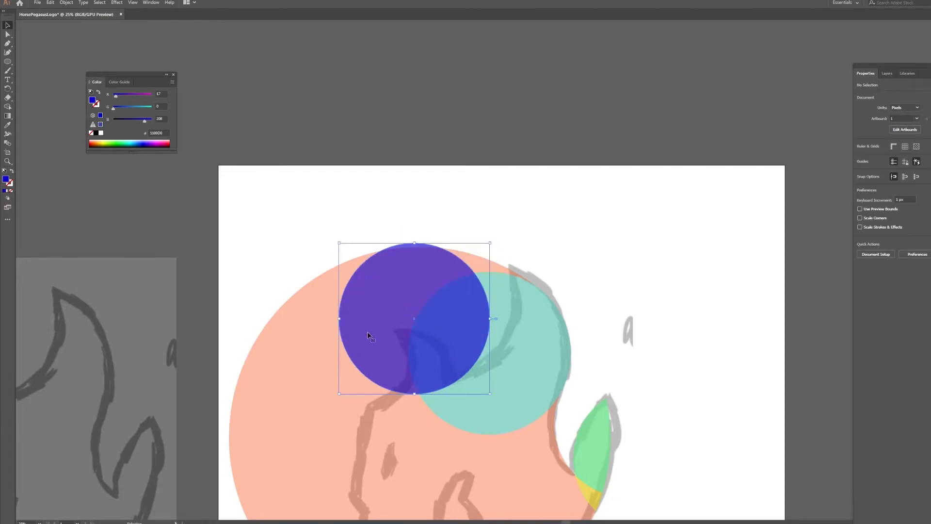
{"action": "key", "text": "ctrl+z"}
{"action": "left_click", "coordinate": [714, 254]}
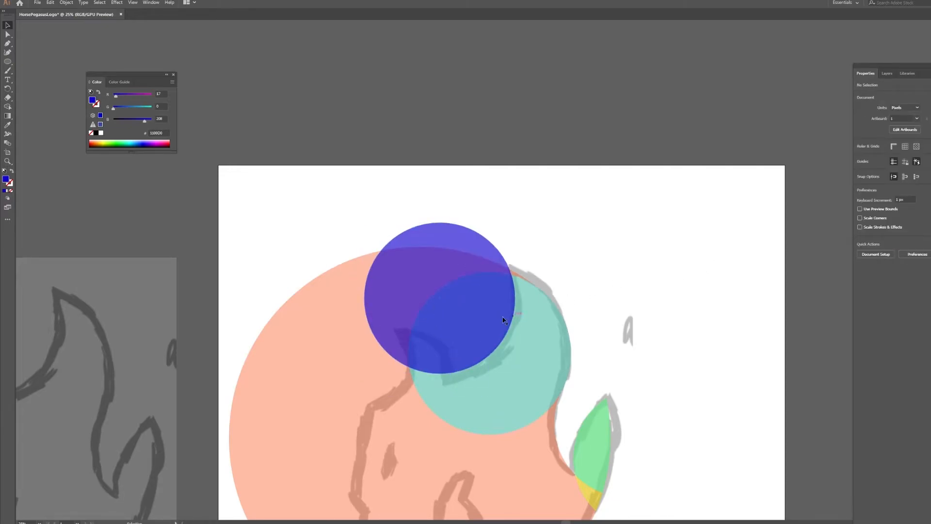
{"action": "left_click_drag", "start_coordinate": [476, 314], "coordinate": [479, 318]}
{"action": "left_click", "coordinate": [644, 265]}
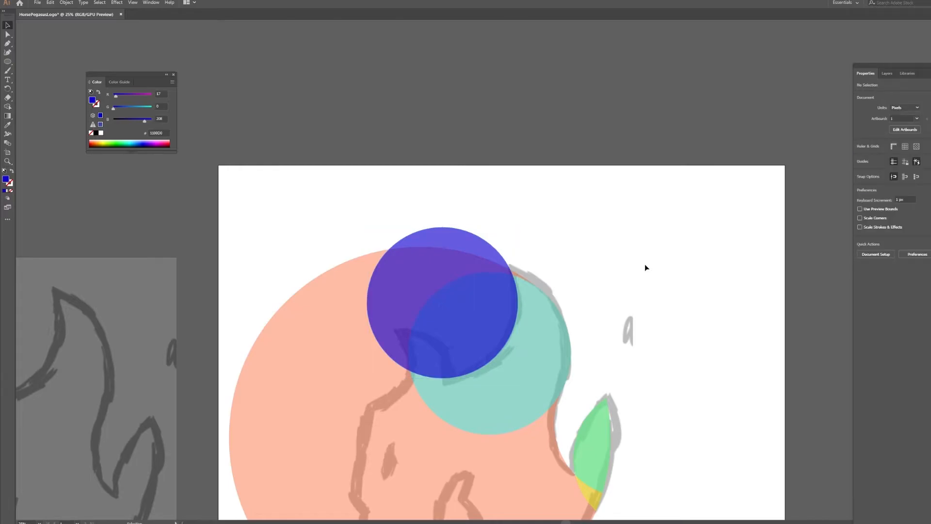
Draw a small semi-transparent magenta circle and fit it to the curve behind the horse's ear
{"action": "scroll", "coordinate": [585, 293], "scroll_direction": "down", "scroll_amount": 3}
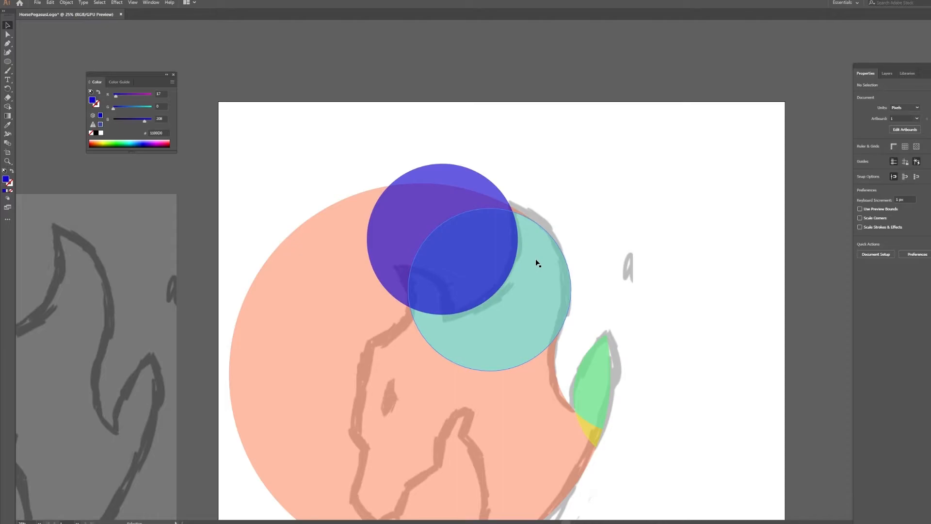
{"action": "left_click", "coordinate": [7, 62]}
{"action": "key", "text": "l"}
{"action": "left_click_drag", "start_coordinate": [270, 138], "coordinate": [357, 224]}
{"action": "left_click", "coordinate": [907, 179]}
{"action": "left_click_drag", "start_coordinate": [913, 188], "coordinate": [898, 189]}
{"action": "key", "text": "v"}
{"action": "left_click_drag", "start_coordinate": [321, 175], "coordinate": [420, 301]}
{"action": "left_click_drag", "start_coordinate": [367, 266], "coordinate": [363, 264]}
{"action": "key", "text": "ctrl+shift+a"}
Duplicate the small ear circle to the front side of the ear and recolour the copy teal
{"action": "mouse_move", "coordinate": [441, 303]}
{"action": "left_mouse_down"}
{"action": "mouse_move", "coordinate": [363, 296]}
{"action": "mouse_move", "coordinate": [402, 295]}
{"action": "left_mouse_up"}
{"action": "left_click", "coordinate": [129, 145]}
{"action": "key", "text": "ctrl+shift+a"}
Draw a narrow turquoise (2EFFC7) rectangle and tilt and position it along the front line of the horse's face
{"action": "scroll", "coordinate": [388, 310], "scroll_direction": "down", "scroll_amount": 5}
{"action": "key", "text": "m"}
{"action": "mouse_move", "coordinate": [287, 342]}
{"action": "left_mouse_down"}
{"action": "mouse_move", "coordinate": [628, 347]}
{"action": "mouse_move", "coordinate": [502, 473]}
{"action": "left_mouse_up"}
{"action": "left_click", "coordinate": [7, 25]}
{"action": "left_click", "coordinate": [127, 142]}
{"action": "left_click", "coordinate": [632, 347]}
{"action": "scroll", "coordinate": [485, 291], "scroll_direction": "left", "scroll_amount": 5}
{"action": "key", "text": "ctrl+equal"}
{"action": "left_click_drag", "start_coordinate": [513, 342], "coordinate": [554, 314]}
{"action": "left_click_drag", "start_coordinate": [532, 428], "coordinate": [542, 381]}
{"action": "left_click", "coordinate": [558, 357]}
Duplicate the turquoise bar down the nose line, and add a rotated, shortened copy crossing both bars at the bend in the face
{"action": "scroll", "coordinate": [558, 357], "scroll_direction": "down", "scroll_amount": 2}
{"action": "left_click_drag", "start_coordinate": [548, 306], "coordinate": [545, 425]}
{"action": "left_click_drag", "start_coordinate": [563, 341], "coordinate": [553, 299]}
{"action": "left_click_drag", "start_coordinate": [529, 426], "coordinate": [626, 388]}
{"action": "left_click_drag", "start_coordinate": [555, 330], "coordinate": [558, 322]}
{"action": "scroll", "coordinate": [582, 337], "scroll_direction": "up", "scroll_amount": 2}
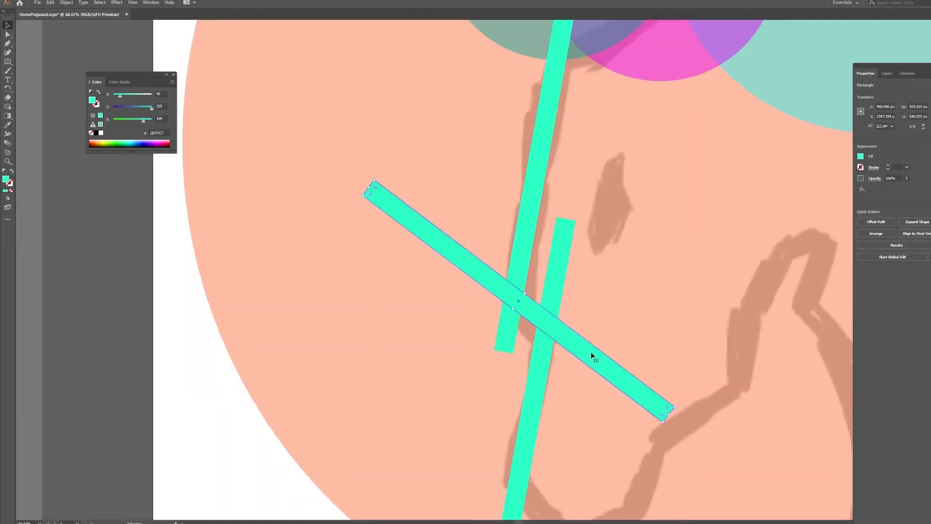
{"action": "left_click_drag", "start_coordinate": [678, 416], "coordinate": [674, 422]}
{"action": "left_click_drag", "start_coordinate": [554, 335], "coordinate": [550, 347]}
{"action": "scroll", "coordinate": [562, 347], "scroll_direction": "down", "scroll_amount": 1}
{"action": "left_click_drag", "start_coordinate": [637, 410], "coordinate": [584, 365]}
Duplicate the diagonal turquoise bar down to the lower edge of the muzzle
{"action": "scroll", "coordinate": [563, 339], "scroll_direction": "down", "scroll_amount": 2}
{"action": "left_click_drag", "start_coordinate": [569, 275], "coordinate": [588, 428]}
{"action": "left_click_drag", "start_coordinate": [588, 428], "coordinate": [585, 425]}
Draw a semi-transparent dark blue (000BA2) circle and place it at the horse's chin, over the end of the lower diagonal bar
{"action": "left_click", "coordinate": [143, 144]}
{"action": "key", "text": "l"}
{"action": "scroll", "coordinate": [485, 388], "scroll_direction": "down", "scroll_amount": 2}
{"action": "left_click_drag", "start_coordinate": [326, 388], "coordinate": [444, 507]}
{"action": "left_click_drag", "start_coordinate": [906, 187], "coordinate": [894, 187]}
{"action": "key", "text": "v"}
{"action": "mouse_move", "coordinate": [375, 450]}
{"action": "left_mouse_down"}
{"action": "mouse_move", "coordinate": [627, 403]}
{"action": "mouse_move", "coordinate": [611, 395]}
{"action": "left_mouse_up"}
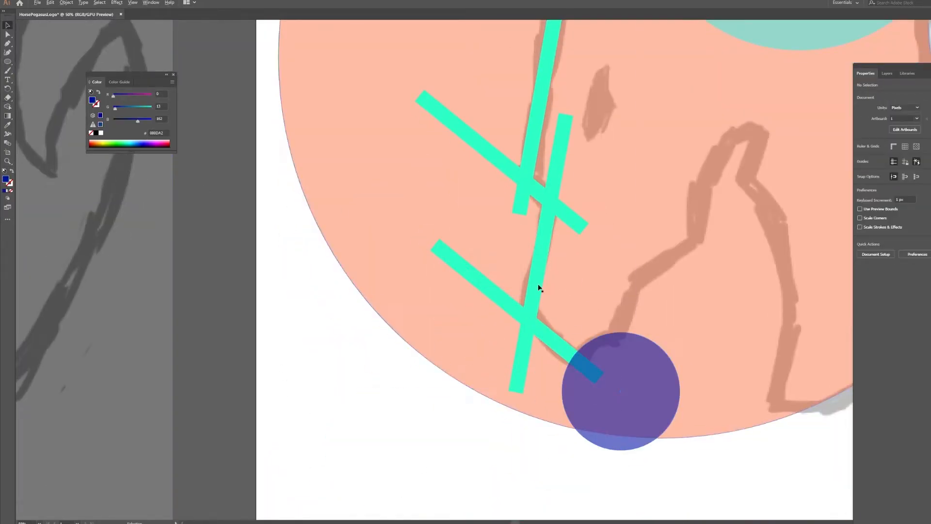
Duplicate a turquoise bar onto the short line above the chin, shorten it, align it with the sketch, and reduce its opacity
{"action": "left_click_drag", "start_coordinate": [531, 306], "coordinate": [614, 325]}
{"action": "left_click_drag", "start_coordinate": [651, 135], "coordinate": [639, 277]}
{"action": "left_click_drag", "start_coordinate": [619, 320], "coordinate": [630, 295]}
{"action": "left_click", "coordinate": [907, 178]}
{"action": "left_click_drag", "start_coordinate": [907, 188], "coordinate": [894, 187]}
Duplicate the semi-transparent bar, recolour it magenta (D700E7), rotate it along the jaw line, and lengthen its lower end
{"action": "left_click_drag", "start_coordinate": [632, 297], "coordinate": [708, 287]}
{"action": "left_click", "coordinate": [155, 144]}
{"action": "mouse_move", "coordinate": [721, 257]}
{"action": "left_mouse_down"}
{"action": "mouse_move", "coordinate": [743, 279]}
{"action": "mouse_move", "coordinate": [686, 253]}
{"action": "mouse_move", "coordinate": [719, 227]}
{"action": "left_mouse_up"}
{"action": "left_click", "coordinate": [482, 453]}
{"action": "scroll", "coordinate": [649, 352], "scroll_direction": "up", "scroll_amount": 2}
{"action": "left_click", "coordinate": [648, 351]}
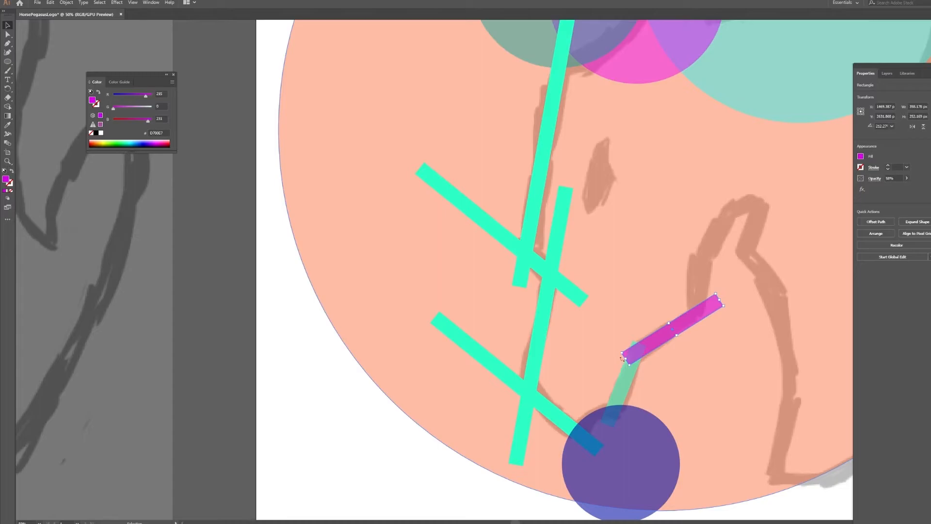
{"action": "left_click_drag", "start_coordinate": [622, 359], "coordinate": [595, 377]}
Lengthen the semi-transparent turquoise chin bar upward so it crosses the magenta jaw bar
{"action": "left_click", "coordinate": [634, 358]}
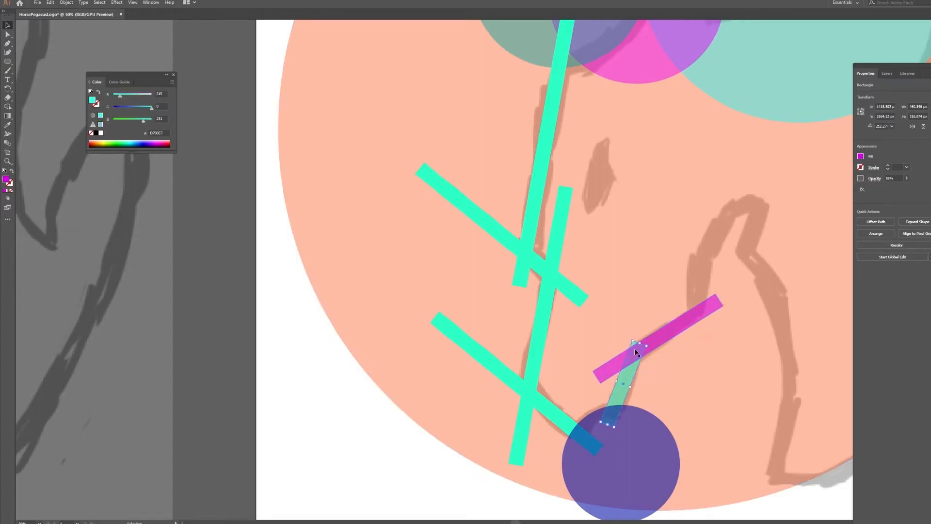
{"action": "left_click_drag", "start_coordinate": [639, 342], "coordinate": [681, 224]}
{"action": "scroll", "coordinate": [639, 347], "scroll_direction": "up", "scroll_amount": 3}
{"action": "scroll", "coordinate": [715, 332], "scroll_direction": "down", "scroll_amount": 3}
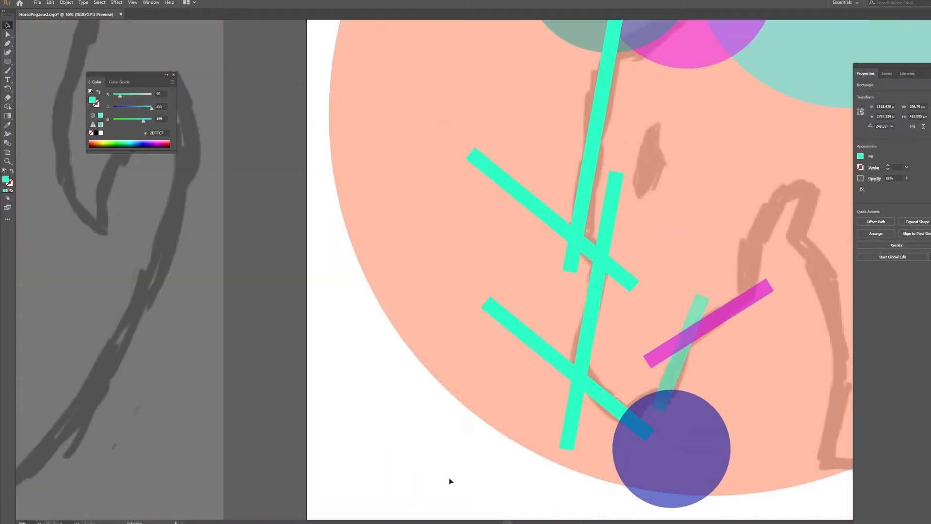
{"action": "left_click", "coordinate": [448, 481]}
Duplicate the semi-transparent turquoise bar, rotate it to vertical (270°), and place it along the rear jaw line
{"action": "scroll", "coordinate": [688, 375], "scroll_direction": "right", "scroll_amount": 1}
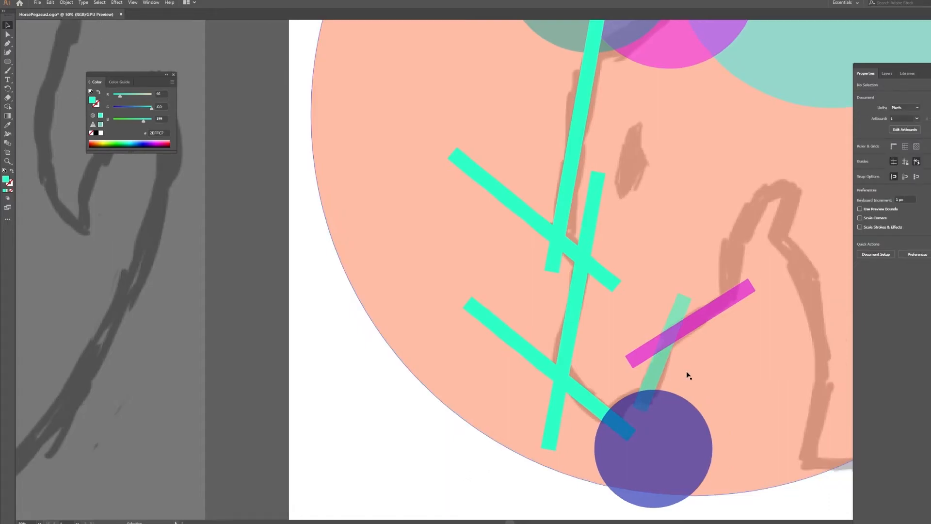
{"action": "scroll", "coordinate": [696, 312], "scroll_direction": "right", "scroll_amount": 1}
{"action": "scroll", "coordinate": [697, 312], "scroll_direction": "up", "scroll_amount": 1}
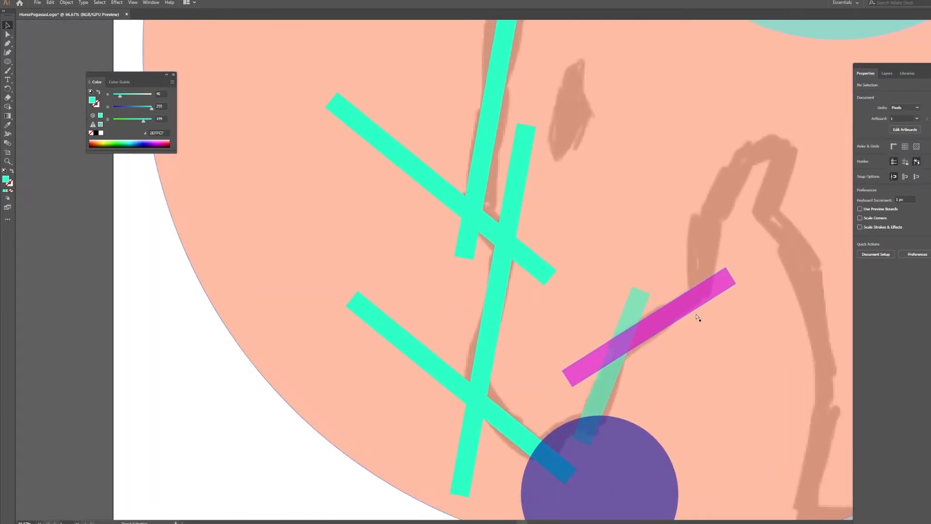
{"action": "scroll", "coordinate": [723, 318], "scroll_direction": "right", "scroll_amount": 2}
{"action": "scroll", "coordinate": [679, 317], "scroll_direction": "down", "scroll_amount": 2}
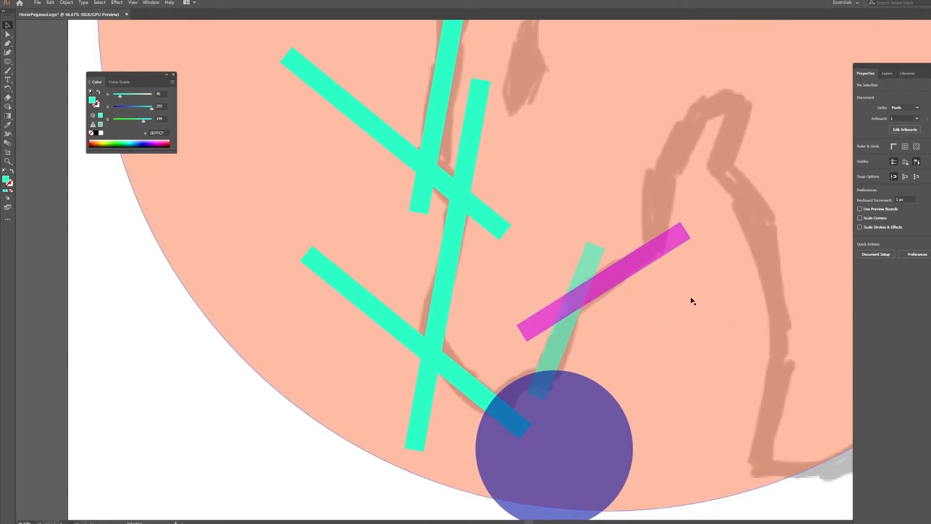
{"action": "scroll", "coordinate": [696, 314], "scroll_direction": "right", "scroll_amount": 1}
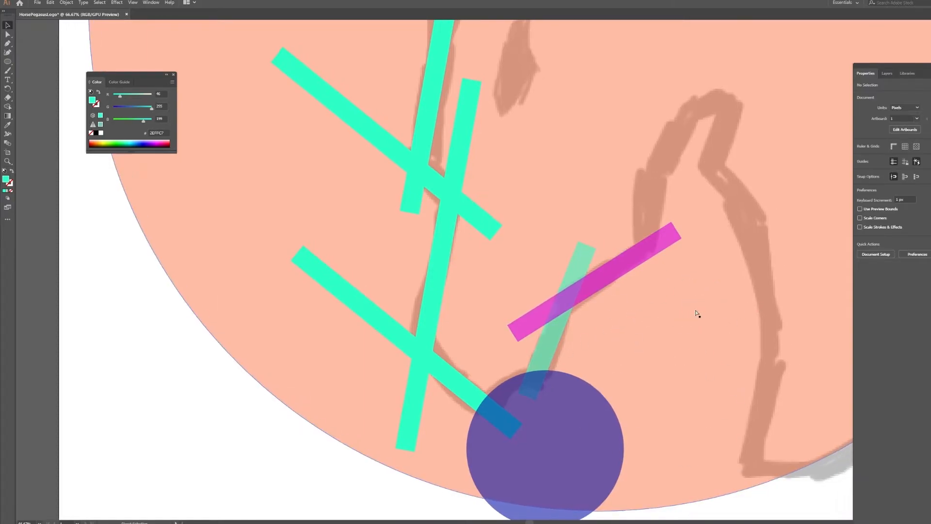
{"action": "scroll", "coordinate": [698, 253], "scroll_direction": "up", "scroll_amount": 2}
{"action": "left_click_drag", "start_coordinate": [557, 332], "coordinate": [600, 231]}
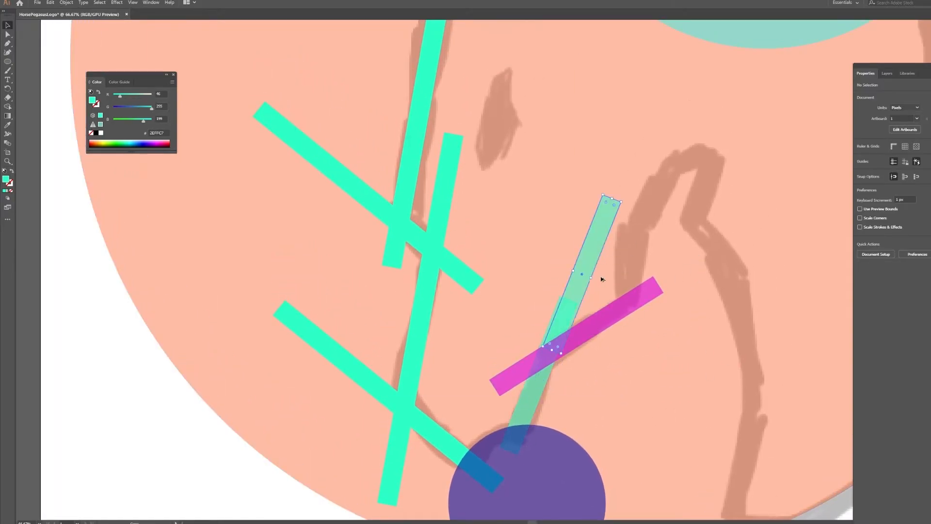
{"action": "left_click_drag", "start_coordinate": [598, 281], "coordinate": [629, 279]}
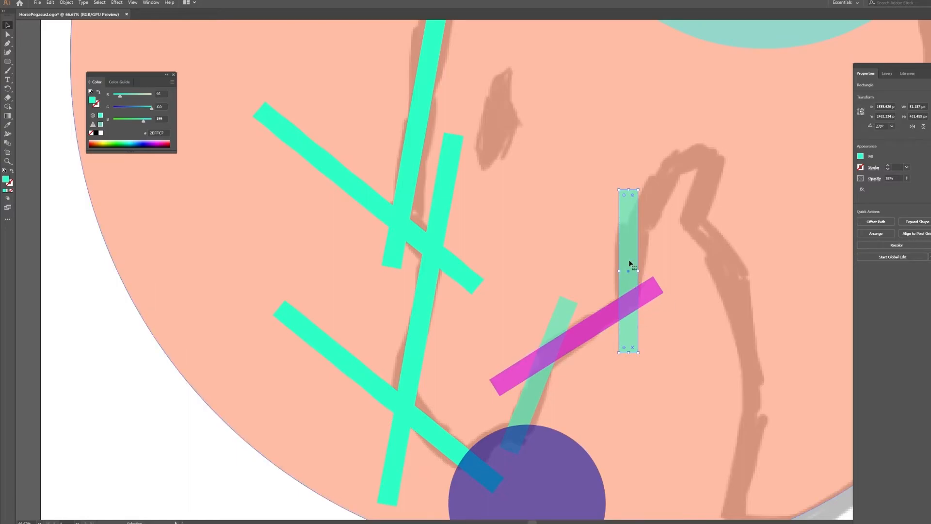
{"action": "left_click_drag", "start_coordinate": [629, 190], "coordinate": [628, 171]}
{"action": "scroll", "coordinate": [672, 278], "scroll_direction": "up", "scroll_amount": 1}
Duplicate the vertical bar, tilt and recolour it green, and extend it along the slanted inner line of the throat arch
{"action": "left_click_drag", "start_coordinate": [628, 291], "coordinate": [569, 272]}
{"action": "left_click_drag", "start_coordinate": [584, 187], "coordinate": [621, 201]}
{"action": "left_click", "coordinate": [860, 156]}
{"action": "left_click_drag", "start_coordinate": [571, 280], "coordinate": [654, 245]}
{"action": "left_click_drag", "start_coordinate": [616, 331], "coordinate": [588, 395]}
Place a purple (6B00FF) copy of the bar nearly horizontally across the throat arch, and extend the vertical turquoise bar upward
{"action": "left_click_drag", "start_coordinate": [639, 280], "coordinate": [562, 263]}
{"action": "left_click", "coordinate": [616, 146]}
{"action": "left_click_drag", "start_coordinate": [623, 146], "coordinate": [692, 224]}
{"action": "left_click_drag", "start_coordinate": [527, 236], "coordinate": [578, 223]}
{"action": "left_click_drag", "start_coordinate": [699, 192], "coordinate": [720, 185]}
{"action": "left_click_drag", "start_coordinate": [628, 207], "coordinate": [629, 173]}
Duplicate the purple bar, rotate it steeply along the arch's far side, and lengthen both purple bars so they cross
{"action": "left_click_drag", "start_coordinate": [679, 200], "coordinate": [738, 246]}
{"action": "left_click_drag", "start_coordinate": [809, 226], "coordinate": [769, 174]}
{"action": "left_click_drag", "start_coordinate": [735, 239], "coordinate": [707, 229]}
{"action": "left_click_drag", "start_coordinate": [734, 168], "coordinate": [743, 150]}
{"action": "left_click_drag", "start_coordinate": [745, 184], "coordinate": [761, 180]}
Duplicate the dark blue chin circle, recolour it yellow (D0E700), enlarge it to about 926 px, and move it against the neck line
{"action": "scroll", "coordinate": [726, 337], "scroll_direction": "down", "scroll_amount": 2}
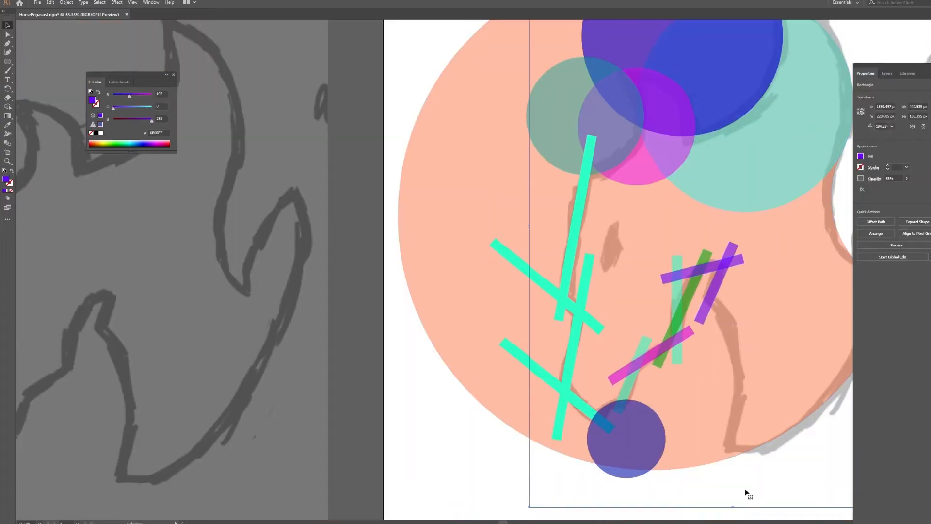
{"action": "scroll", "coordinate": [747, 490], "scroll_direction": "down", "scroll_amount": 1}
{"action": "left_click_drag", "start_coordinate": [626, 402], "coordinate": [459, 451]}
{"action": "left_click", "coordinate": [104, 144]}
{"action": "left_click_drag", "start_coordinate": [499, 412], "coordinate": [597, 317]}
{"action": "left_click_drag", "start_coordinate": [481, 391], "coordinate": [620, 321]}
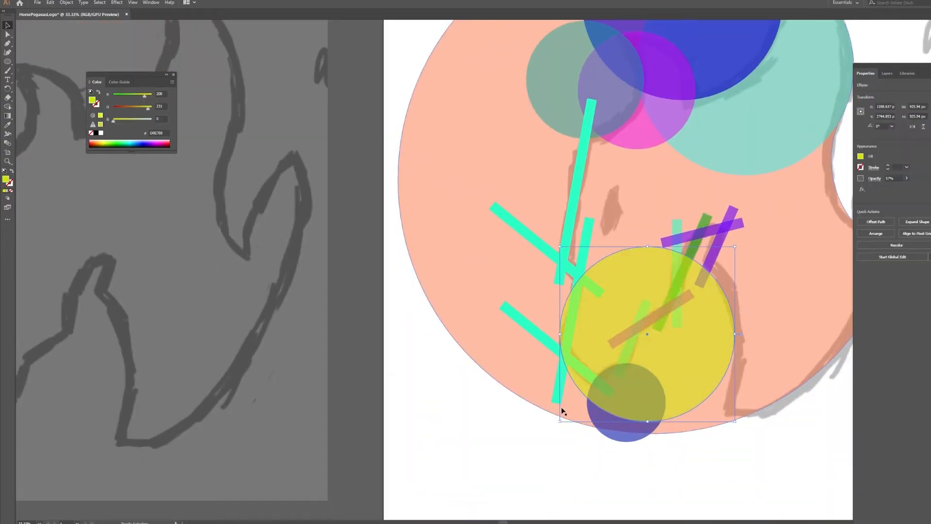
Enlarge the yellow circle to about 1367 px and nudge it until its edge follows the front curve of the neck
{"action": "left_click_drag", "start_coordinate": [560, 420], "coordinate": [519, 467]}
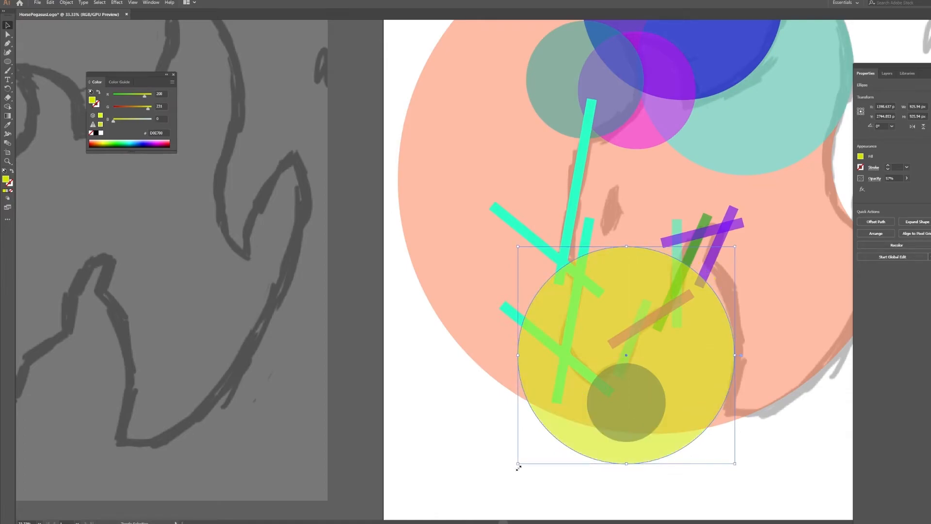
{"action": "left_click", "coordinate": [428, 446]}
{"action": "left_click_drag", "start_coordinate": [694, 374], "coordinate": [697, 380]}
{"action": "left_click_drag", "start_coordinate": [525, 260], "coordinate": [483, 217]}
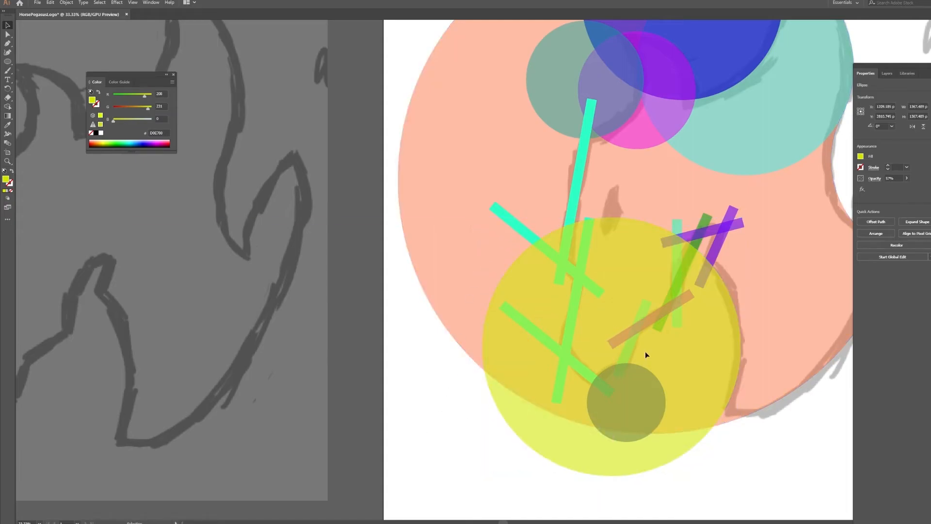
{"action": "left_click_drag", "start_coordinate": [692, 334], "coordinate": [693, 339]}
{"action": "left_click", "coordinate": [476, 371]}
{"action": "scroll", "coordinate": [476, 372], "scroll_direction": "down", "scroll_amount": 2}
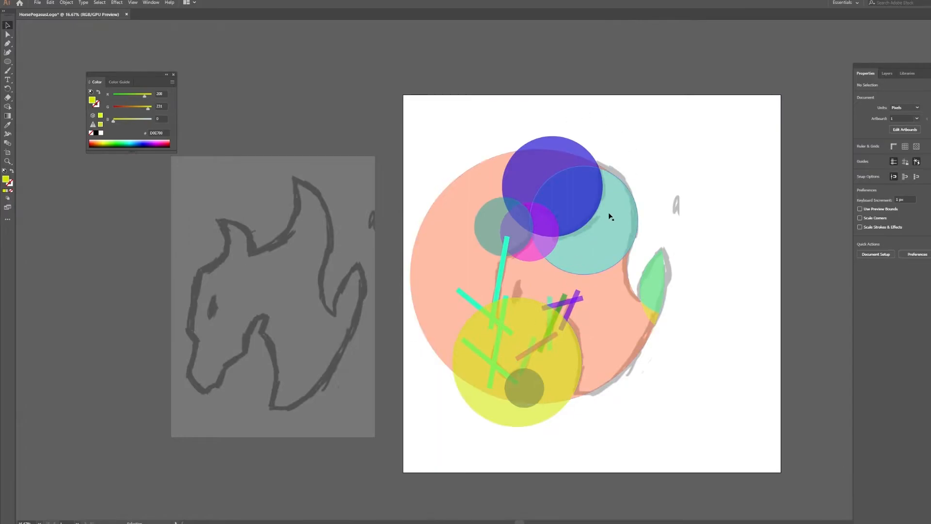
Select all the tracing shapes and use Shape Builder to cut away the circle areas outside the ear and mane flame
{"action": "left_click_drag", "start_coordinate": [684, 374], "coordinate": [422, 125]}
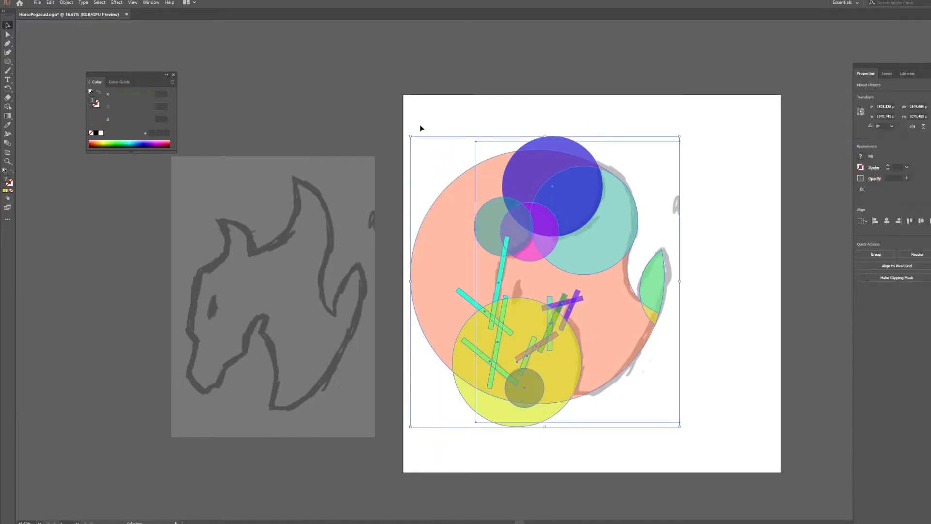
{"action": "left_click", "coordinate": [10, 107]}
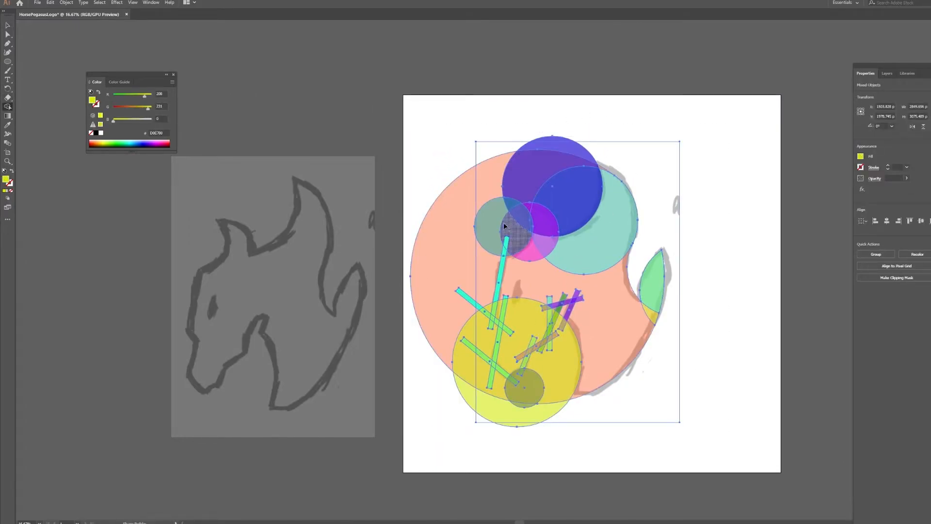
{"action": "scroll", "coordinate": [520, 202], "scroll_direction": "up", "scroll_amount": 1}
{"action": "scroll", "coordinate": [621, 160], "scroll_direction": "up", "scroll_amount": 1}
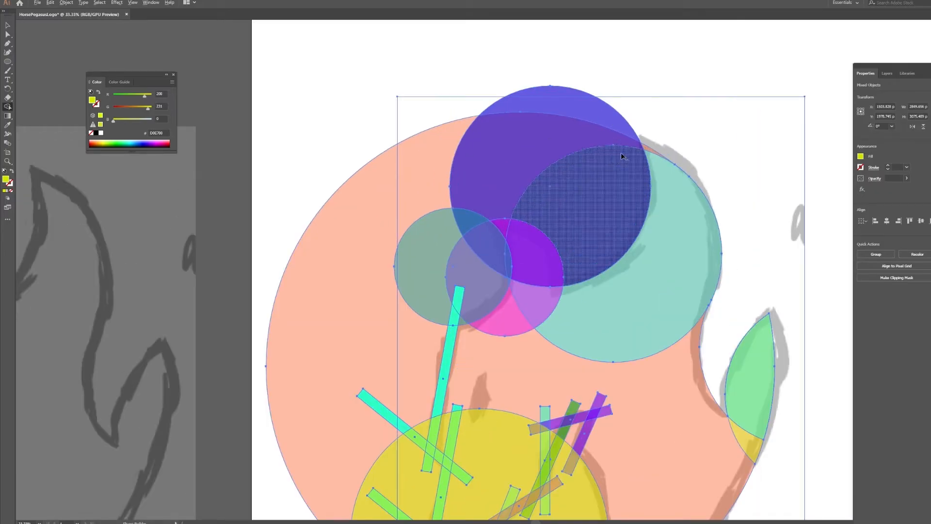
{"action": "scroll", "coordinate": [596, 130], "scroll_direction": "up", "scroll_amount": 1}
{"action": "left_click", "coordinate": [582, 136], "text": "alt"}
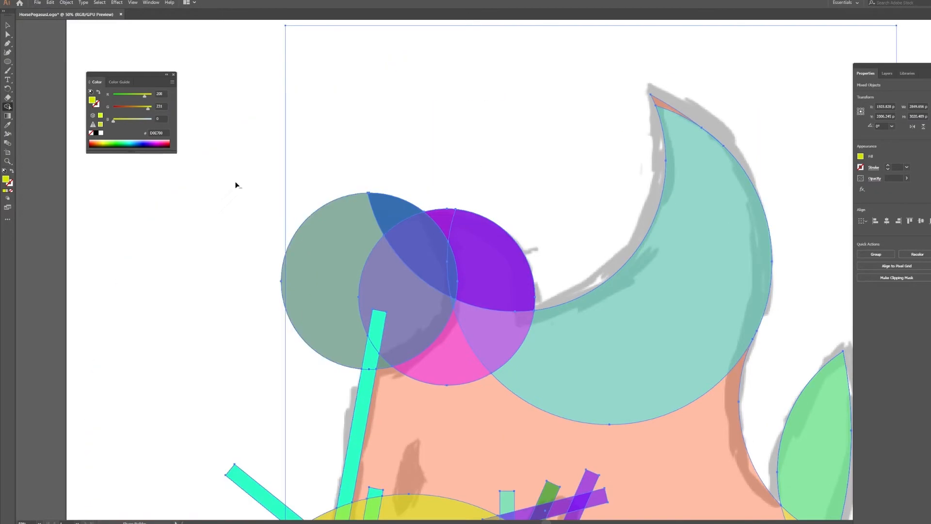
{"action": "left_click", "coordinate": [235, 183], "text": "alt"}
{"action": "left_click", "coordinate": [414, 146], "text": "alt"}
{"action": "left_click", "coordinate": [377, 218], "text": "alt"}
Remove the bar ends protruding beyond the front of the face and the yellow crescent beneath the head
{"action": "scroll", "coordinate": [291, 281], "scroll_direction": "down", "scroll_amount": 5}
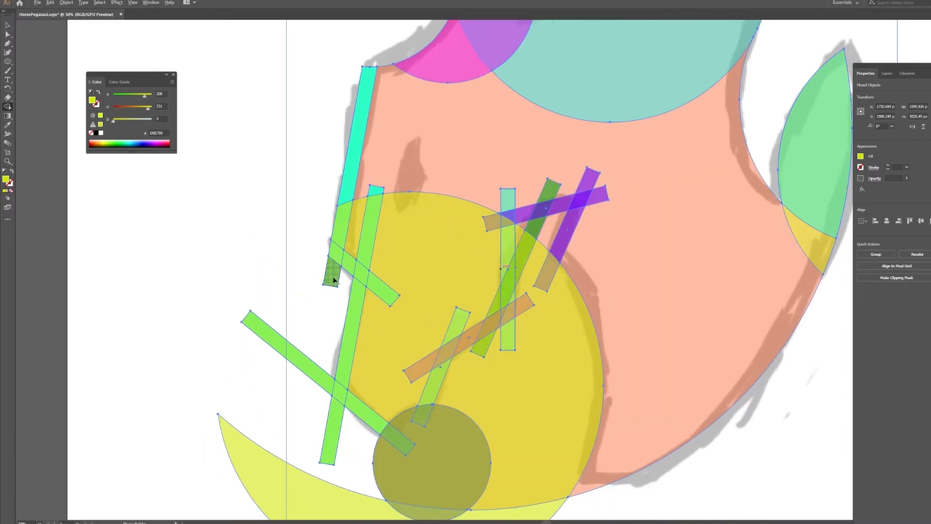
{"action": "left_click", "coordinate": [333, 366], "text": "alt"}
{"action": "scroll", "coordinate": [339, 358], "scroll_direction": "down", "scroll_amount": 1}
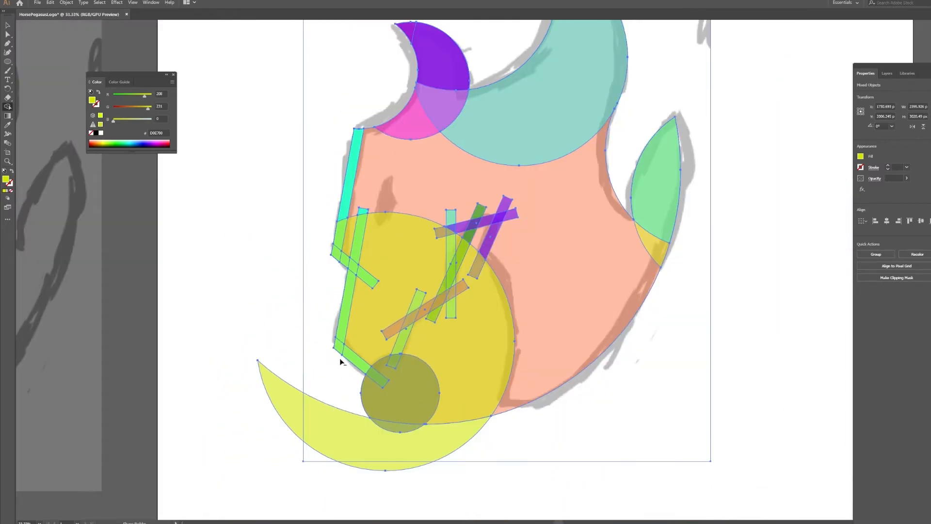
{"action": "left_click", "coordinate": [353, 440], "text": "alt"}
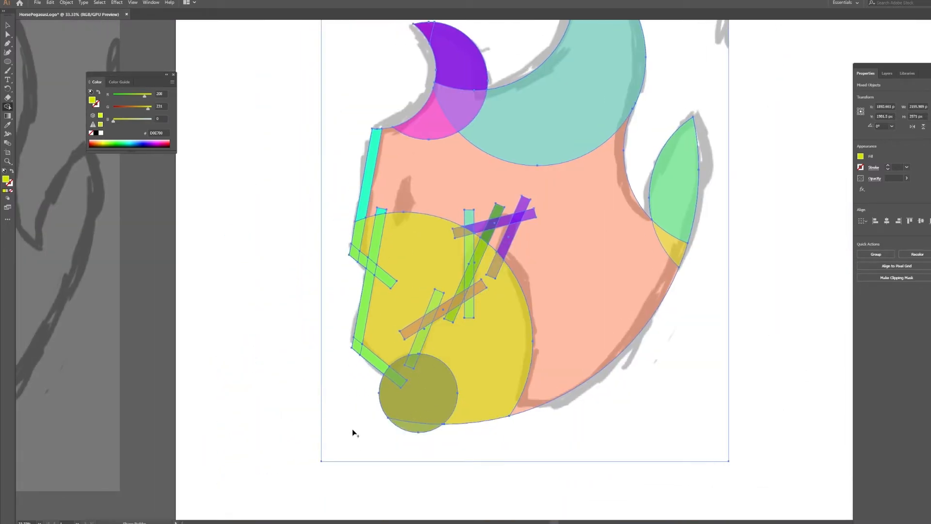
Remove the chin circle and the yellow area between the jaw and the neck with Shape Builder
{"action": "scroll", "coordinate": [389, 400], "scroll_direction": "down", "scroll_amount": 2}
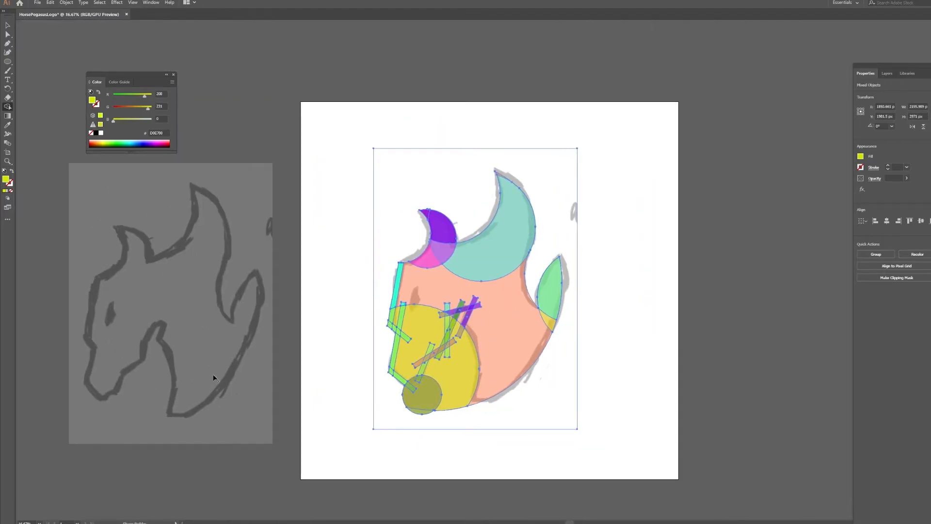
{"action": "scroll", "coordinate": [402, 383], "scroll_direction": "up", "scroll_amount": 3}
{"action": "left_click", "coordinate": [413, 400], "text": "alt"}
{"action": "left_click", "coordinate": [422, 476], "text": "alt"}
{"action": "left_click", "coordinate": [506, 356], "text": "alt"}
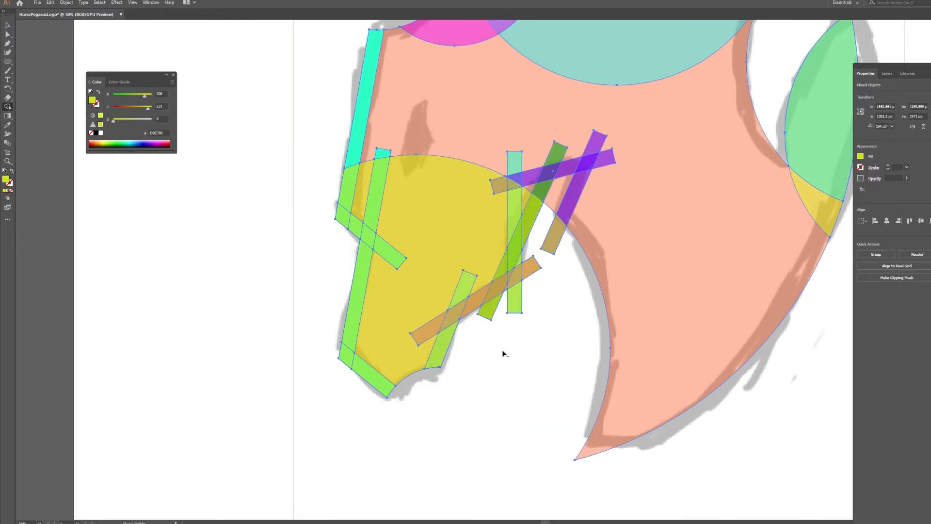
Cut away the bar ends and leftover pieces inside the throat arch and below the jaw, and deselect the artwork
{"action": "scroll", "coordinate": [496, 318], "scroll_direction": "up", "scroll_amount": 2}
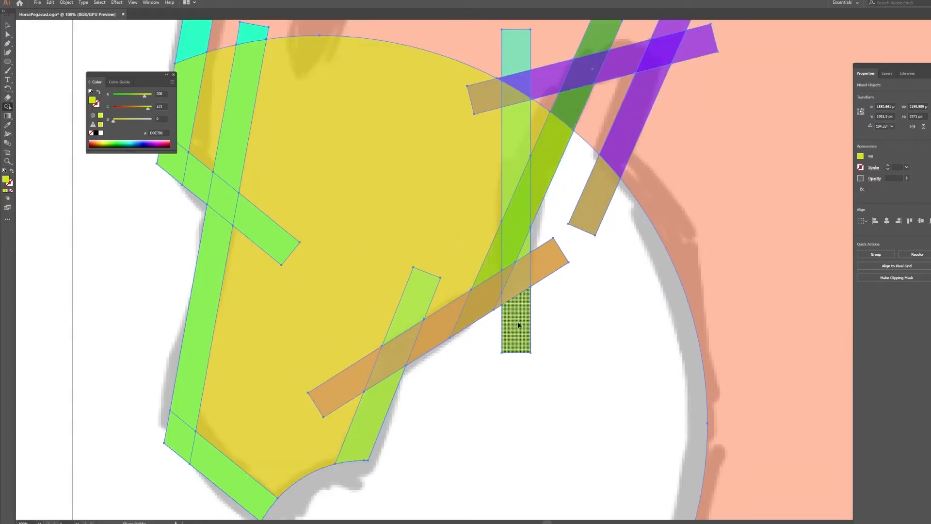
{"action": "scroll", "coordinate": [540, 324], "scroll_direction": "up", "scroll_amount": 2}
{"action": "left_click", "coordinate": [597, 166], "text": "alt"}
{"action": "left_click", "coordinate": [601, 226], "text": "alt"}
{"action": "scroll", "coordinate": [602, 217], "scroll_direction": "up", "scroll_amount": 1}
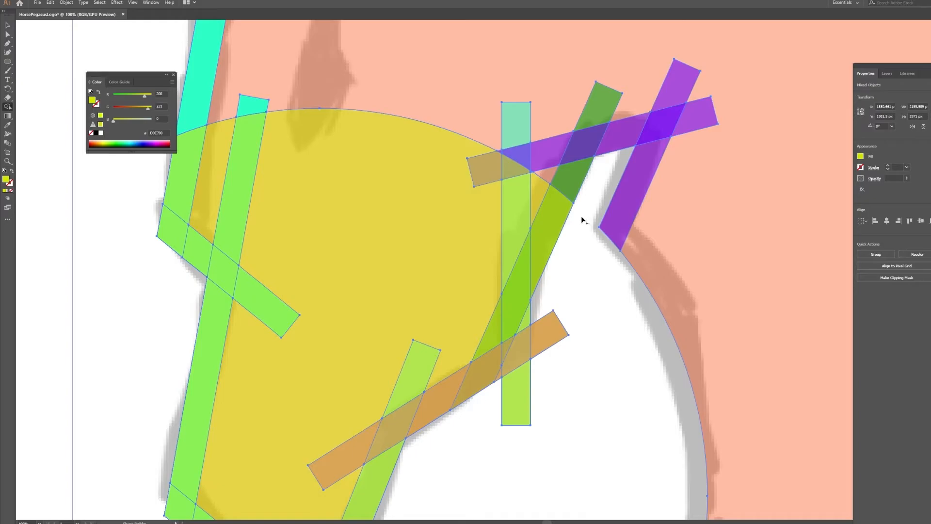
{"action": "left_click", "coordinate": [551, 248], "text": "alt"}
{"action": "scroll", "coordinate": [546, 310], "scroll_direction": "down", "scroll_amount": 1}
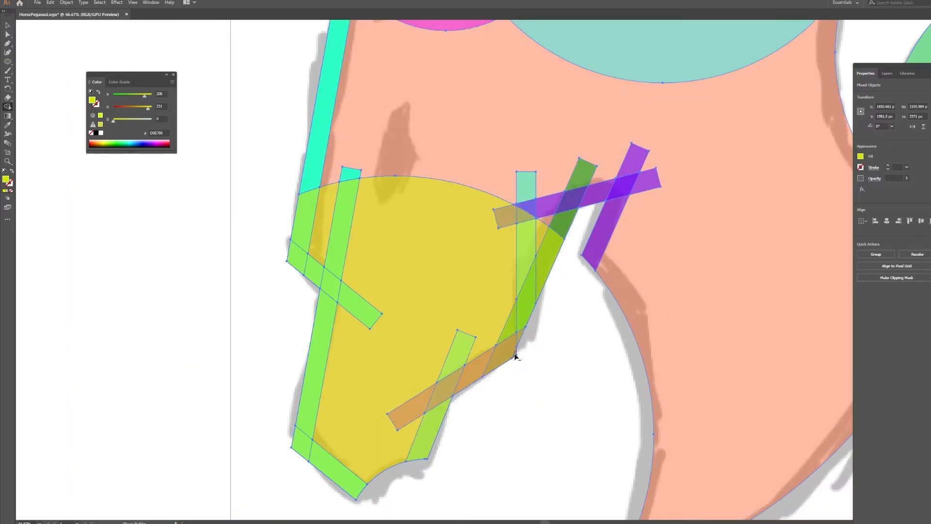
{"action": "scroll", "coordinate": [516, 357], "scroll_direction": "down", "scroll_amount": 3}
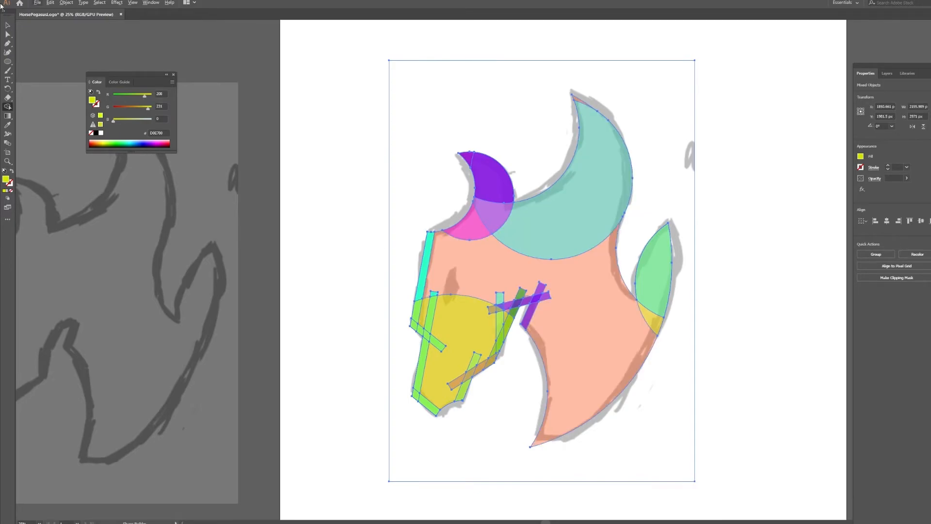
{"action": "left_click", "coordinate": [8, 25]}
{"action": "left_click", "coordinate": [322, 158]}
Fill all the traced horse shapes with black (000000) at 100% opacity
{"action": "scroll", "coordinate": [394, 265], "scroll_direction": "right", "scroll_amount": 3}
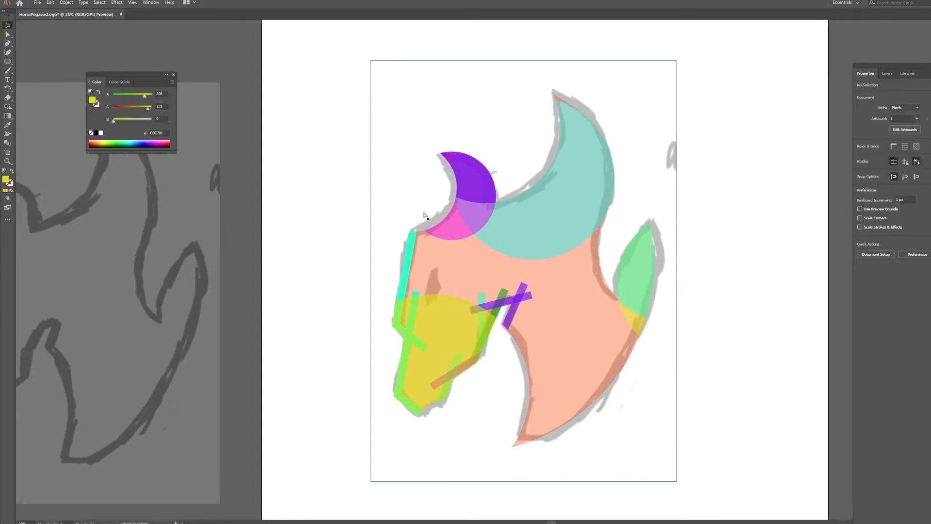
{"action": "scroll", "coordinate": [394, 266], "scroll_direction": "down", "scroll_amount": 1}
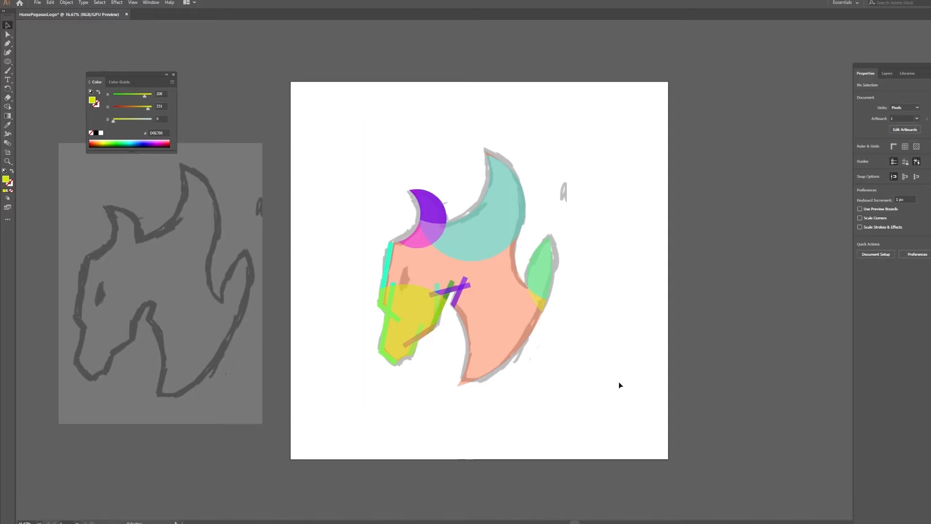
{"action": "left_click_drag", "start_coordinate": [387, 193], "coordinate": [313, 141]}
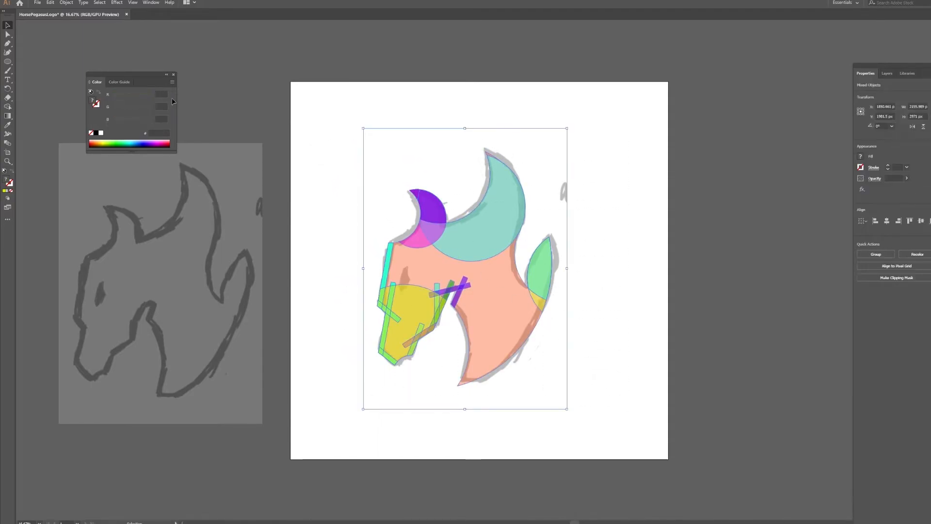
{"action": "left_click", "coordinate": [95, 133]}
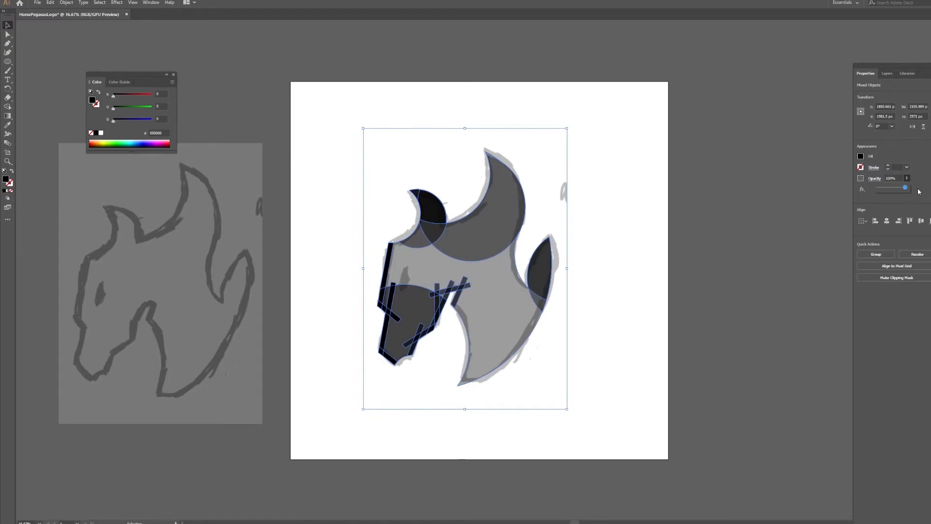
{"action": "left_click_drag", "start_coordinate": [918, 189], "coordinate": [918, 189]}
Move the reference sketch from behind the horse to the right side of the artboard
{"action": "left_click", "coordinate": [640, 348]}
{"action": "left_click", "coordinate": [615, 349]}
{"action": "left_click_drag", "start_coordinate": [543, 365], "coordinate": [848, 350]}
{"action": "left_click", "coordinate": [570, 385]}
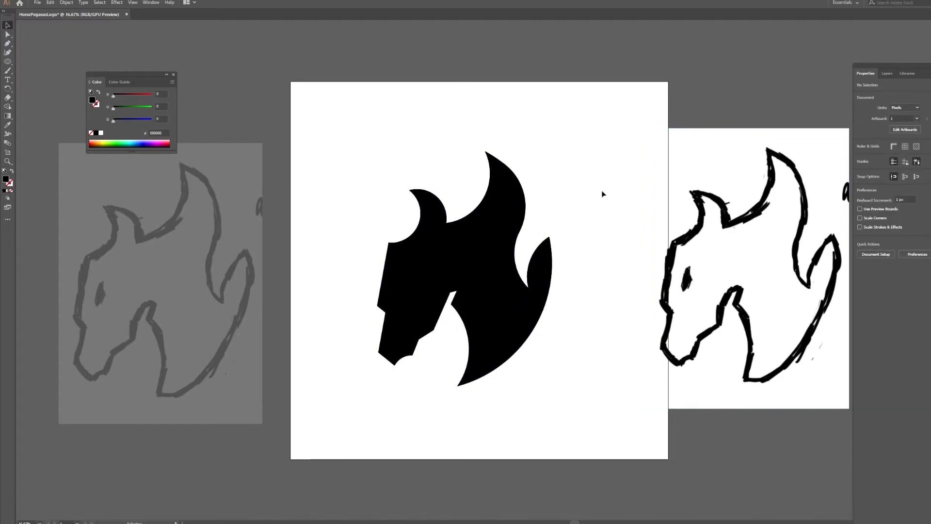
Try to cut the thin sliver off the tip of the tall mane flame with Shape Builder
{"action": "left_click_drag", "start_coordinate": [579, 376], "coordinate": [437, 140]}
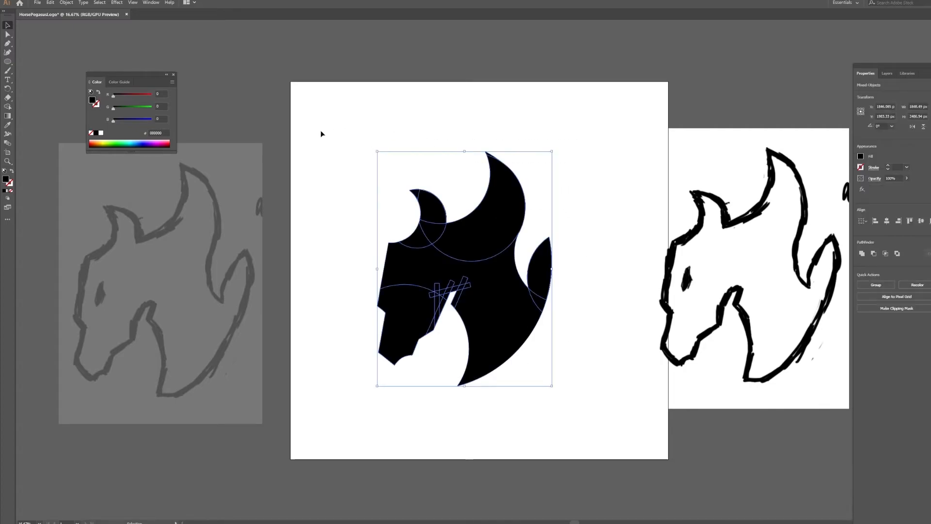
{"action": "left_click", "coordinate": [10, 107]}
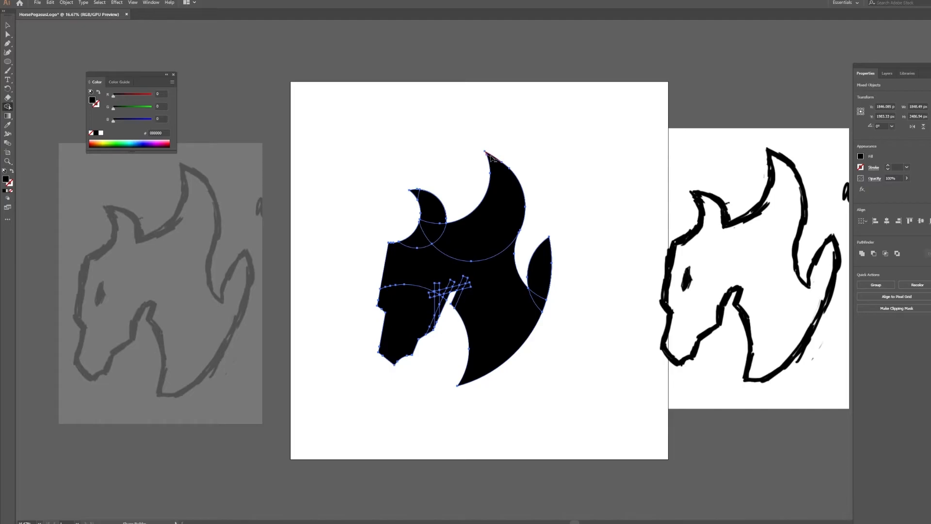
{"action": "scroll", "coordinate": [510, 161], "scroll_direction": "up", "scroll_amount": 5}
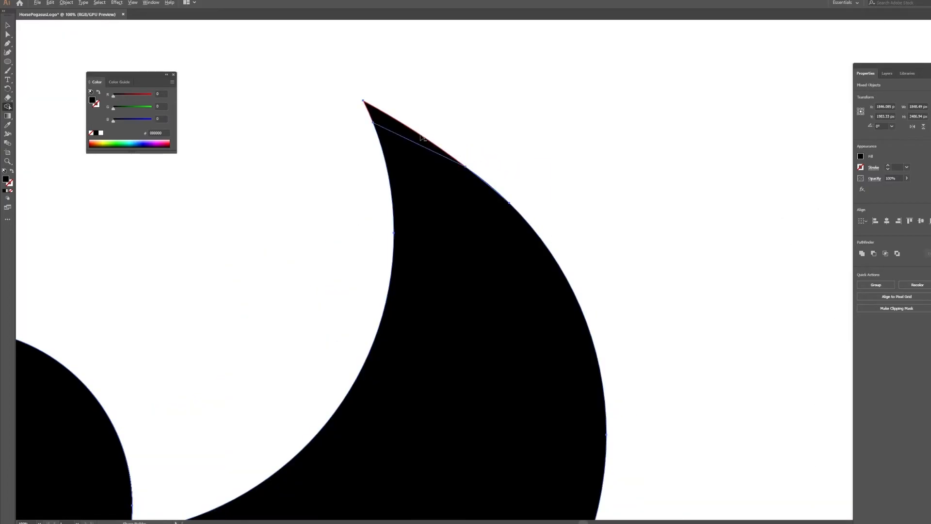
{"action": "left_click", "coordinate": [422, 138], "text": "alt"}
{"action": "scroll", "coordinate": [440, 148], "scroll_direction": "down", "scroll_amount": 2}
{"action": "left_click", "coordinate": [4, 26]}
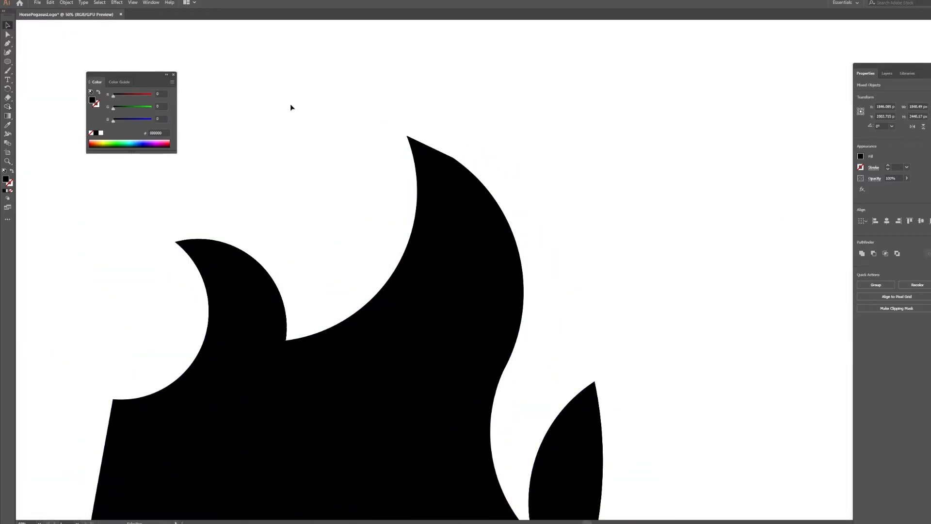
{"action": "scroll", "coordinate": [346, 122], "scroll_direction": "down", "scroll_amount": 1}
{"action": "left_click", "coordinate": [573, 157]}
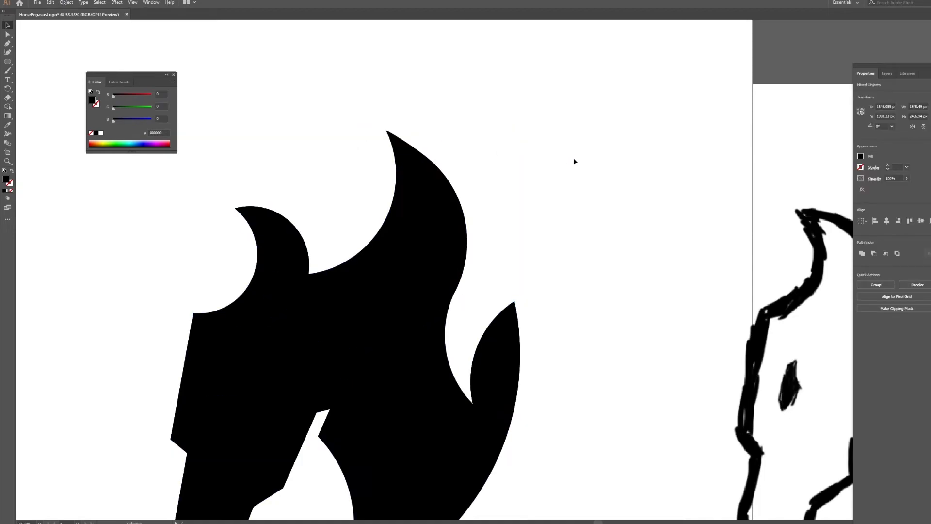
{"action": "scroll", "coordinate": [573, 160], "scroll_direction": "down", "scroll_amount": 2}
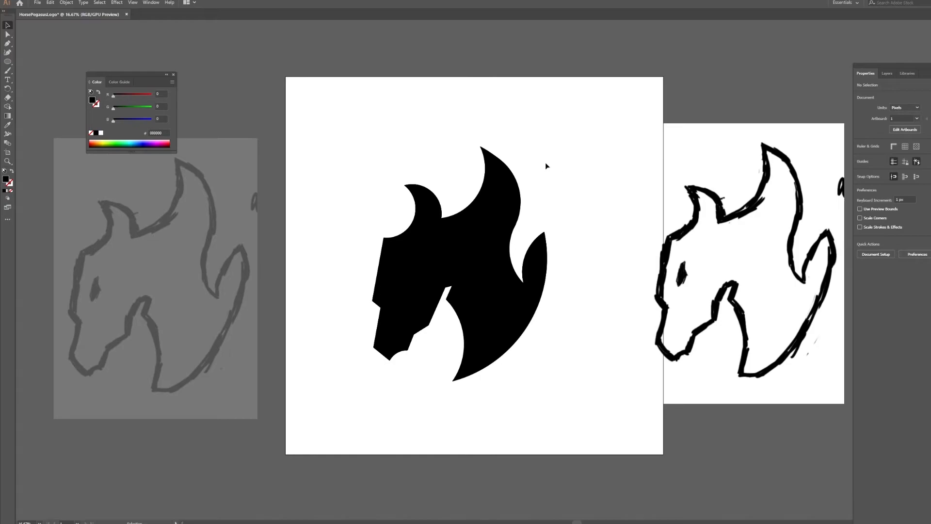
Draw a green circle about 320 px wide on the grey sketch copy and place it against the eye's back edge
{"action": "scroll", "coordinate": [527, 160], "scroll_direction": "left", "scroll_amount": 2}
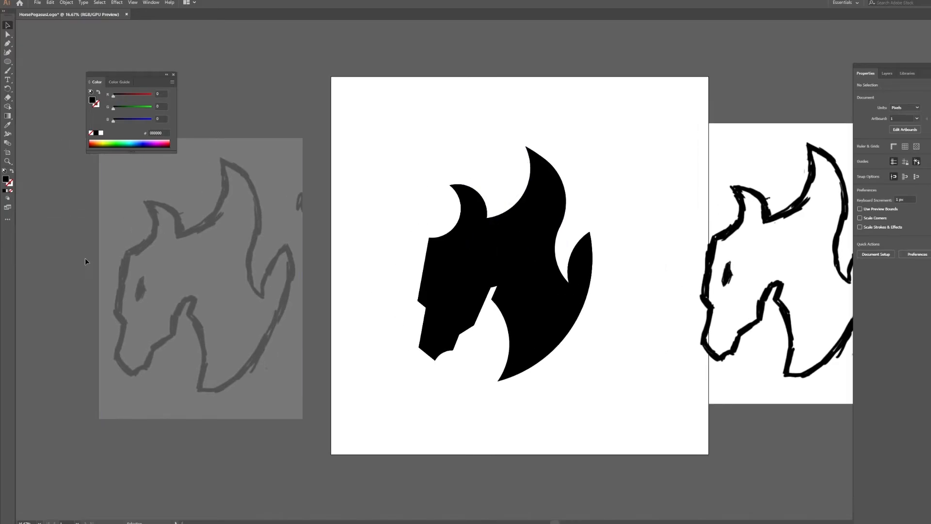
{"action": "scroll", "coordinate": [146, 286], "scroll_direction": "left", "scroll_amount": 2}
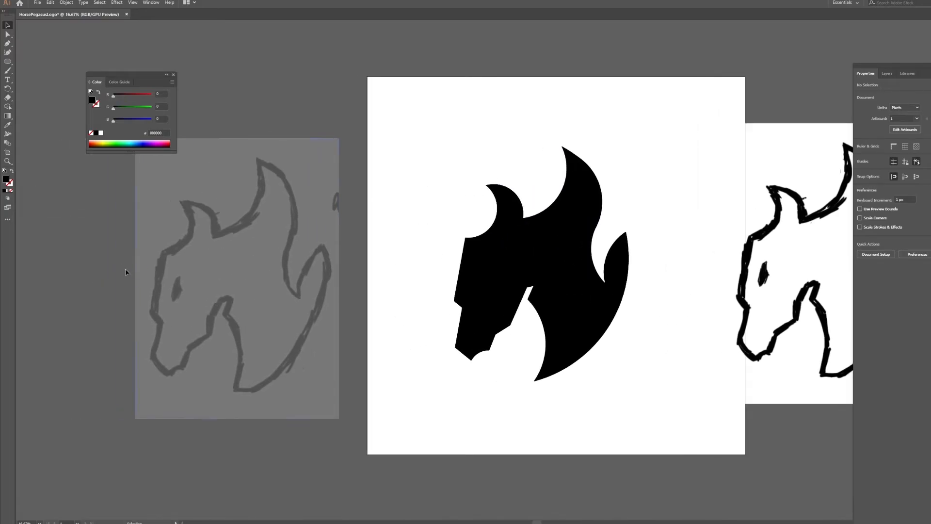
{"action": "scroll", "coordinate": [127, 270], "scroll_direction": "up", "scroll_amount": 3}
{"action": "left_click", "coordinate": [124, 143]}
{"action": "left_click", "coordinate": [8, 62]}
{"action": "left_click_drag", "start_coordinate": [331, 253], "coordinate": [422, 318]}
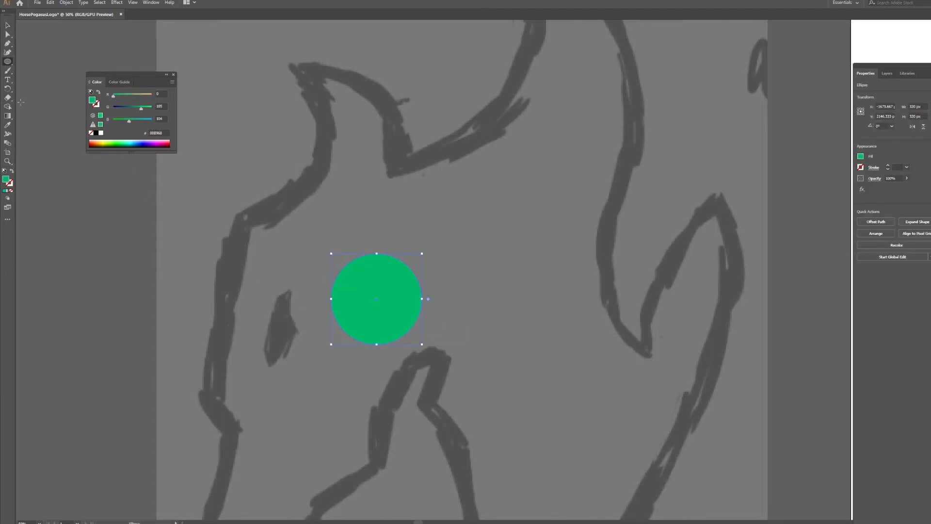
{"action": "left_click_drag", "start_coordinate": [350, 297], "coordinate": [310, 304]}
{"action": "left_click", "coordinate": [133, 325]}
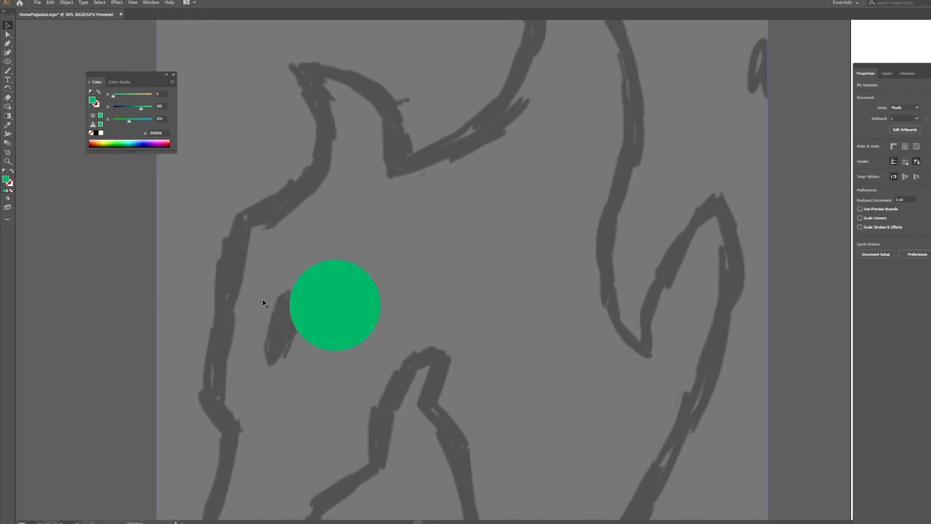
Draw a narrow blue (0075D0) bar and rotate it into place along the top of the sketched eye
{"action": "left_click", "coordinate": [134, 140]}
{"action": "left_click", "coordinate": [25, 70]}
{"action": "left_click", "coordinate": [8, 61]}
{"action": "left_click", "coordinate": [33, 62]}
{"action": "left_click_drag", "start_coordinate": [363, 187], "coordinate": [539, 199]}
{"action": "left_click", "coordinate": [7, 25]}
{"action": "left_click", "coordinate": [69, 185]}
{"action": "left_click_drag", "start_coordinate": [405, 195], "coordinate": [307, 279]}
{"action": "left_click_drag", "start_coordinate": [375, 256], "coordinate": [308, 276]}
{"action": "left_click_drag", "start_coordinate": [281, 283], "coordinate": [307, 274]}
{"action": "left_click_drag", "start_coordinate": [307, 275], "coordinate": [232, 278]}
Place three copies of the blue bar, rotated to follow the front and lower edges of the sketched eye
{"action": "left_click_drag", "start_coordinate": [218, 347], "coordinate": [263, 325]}
{"action": "left_click_drag", "start_coordinate": [263, 322], "coordinate": [253, 380]}
{"action": "left_click_drag", "start_coordinate": [269, 367], "coordinate": [268, 359]}
{"action": "left_click_drag", "start_coordinate": [262, 384], "coordinate": [291, 399]}
{"action": "left_click", "coordinate": [287, 378]}
{"action": "left_click_drag", "start_coordinate": [299, 367], "coordinate": [295, 390]}
{"action": "left_click_drag", "start_coordinate": [290, 373], "coordinate": [286, 360]}
{"action": "left_click_drag", "start_coordinate": [331, 325], "coordinate": [306, 339]}
{"action": "left_click", "coordinate": [67, 387]}
{"action": "scroll", "coordinate": [167, 369], "scroll_direction": "down", "scroll_amount": 1}
Create the eye from the area enclosed by the bars and circle with Shape Builder, and move it onto the black horse's head
{"action": "key", "text": "ctrl+a"}
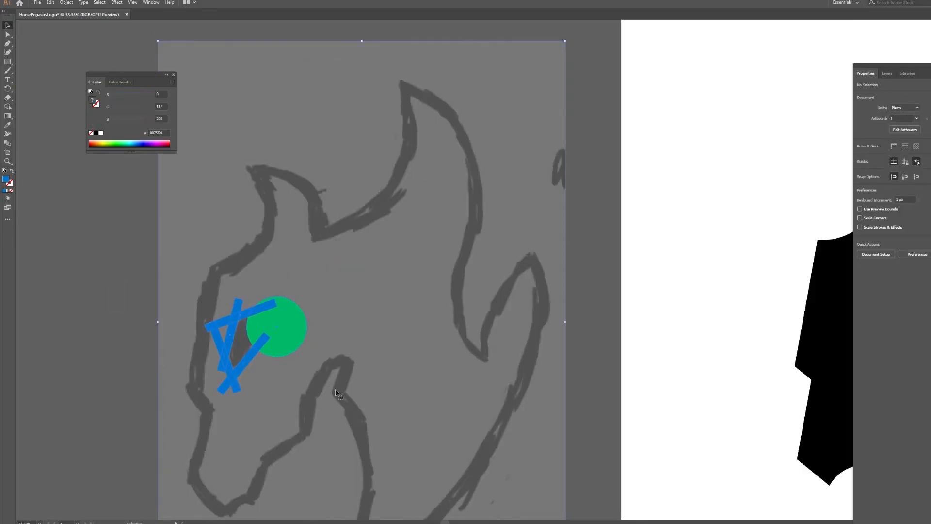
{"action": "left_click", "coordinate": [8, 106]}
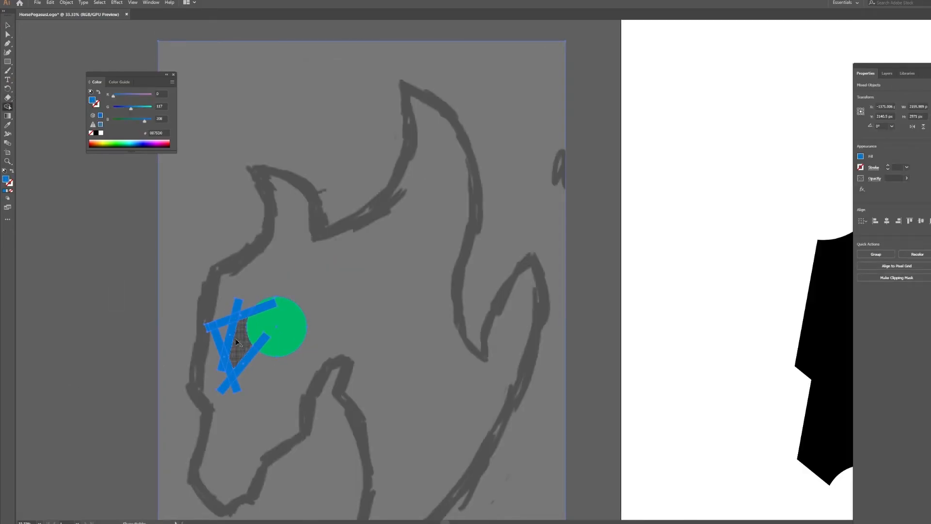
{"action": "left_click", "coordinate": [7, 26]}
{"action": "left_click", "coordinate": [59, 197]}
{"action": "left_click_drag", "start_coordinate": [241, 344], "coordinate": [819, 346]}
{"action": "scroll", "coordinate": [781, 355], "scroll_direction": "right", "scroll_amount": 2}
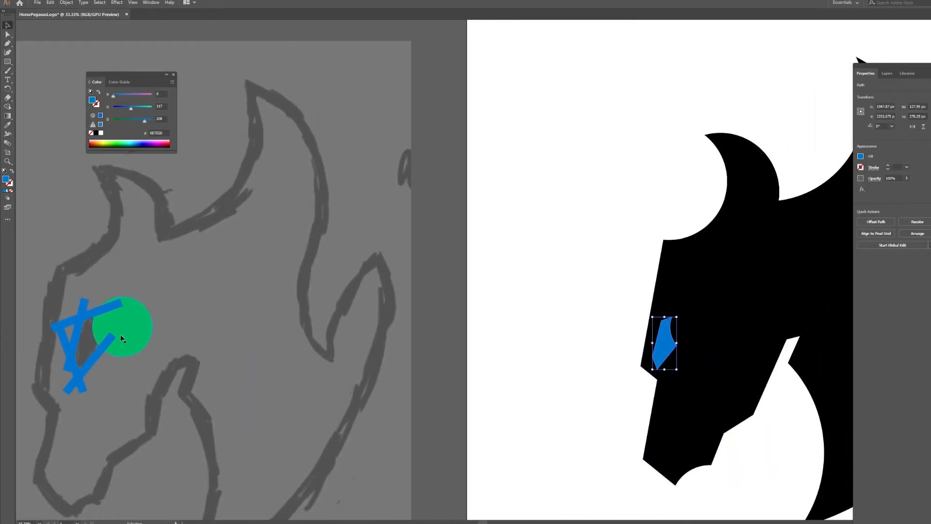
{"action": "scroll", "coordinate": [77, 322], "scroll_direction": "right", "scroll_amount": 3}
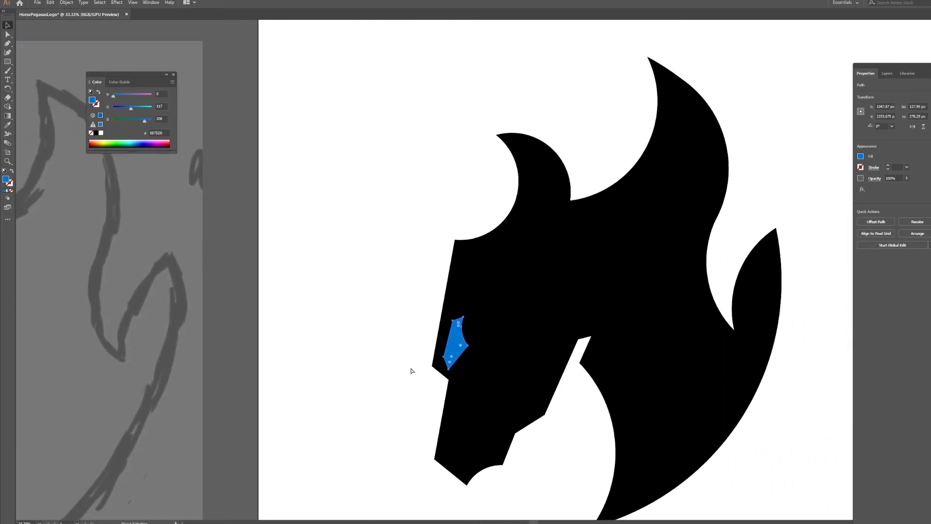
Shift the eye slightly inward from the front of the face and fill it white (FFFFFF)
{"action": "left_click", "coordinate": [357, 358]}
{"action": "left_click", "coordinate": [507, 360]}
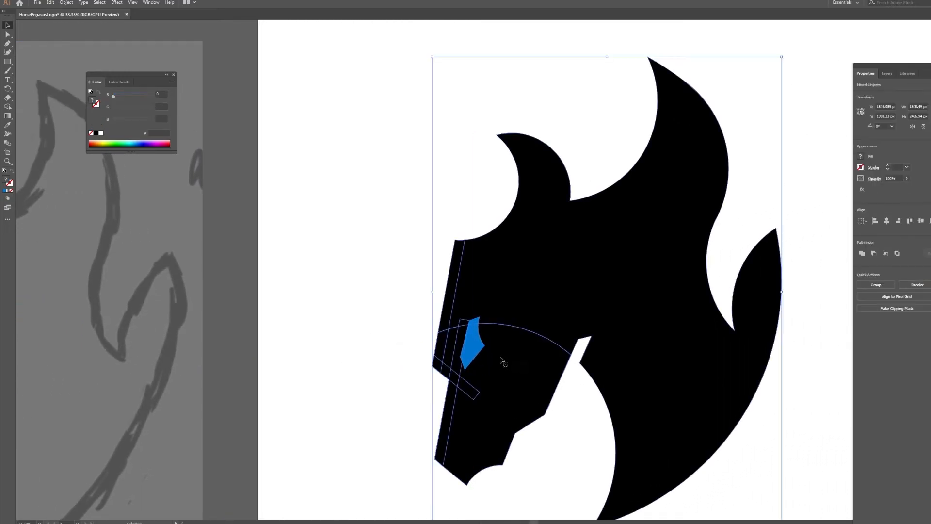
{"action": "left_click", "coordinate": [473, 342], "text": "shift"}
{"action": "left_click", "coordinate": [465, 345]}
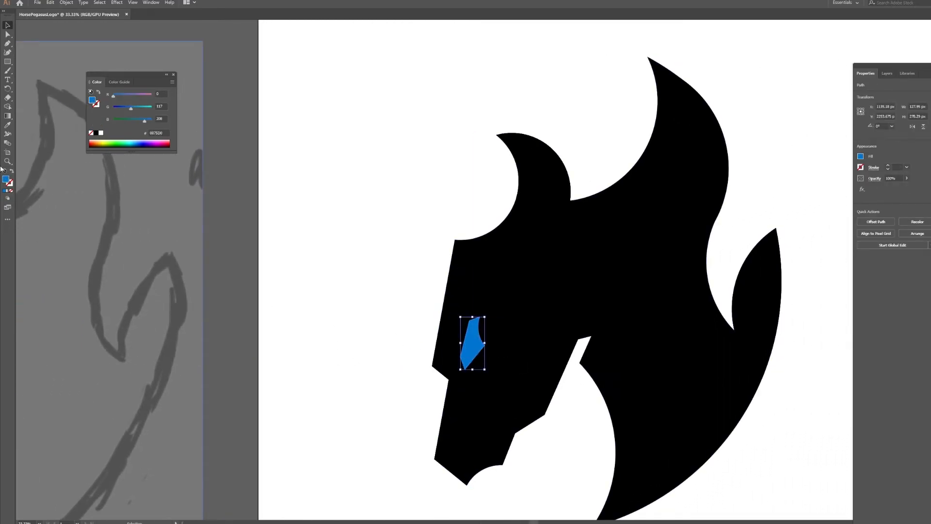
{"action": "left_click", "coordinate": [101, 133]}
{"action": "left_click", "coordinate": [298, 341]}
{"action": "scroll", "coordinate": [311, 353], "scroll_direction": "right", "scroll_amount": 1}
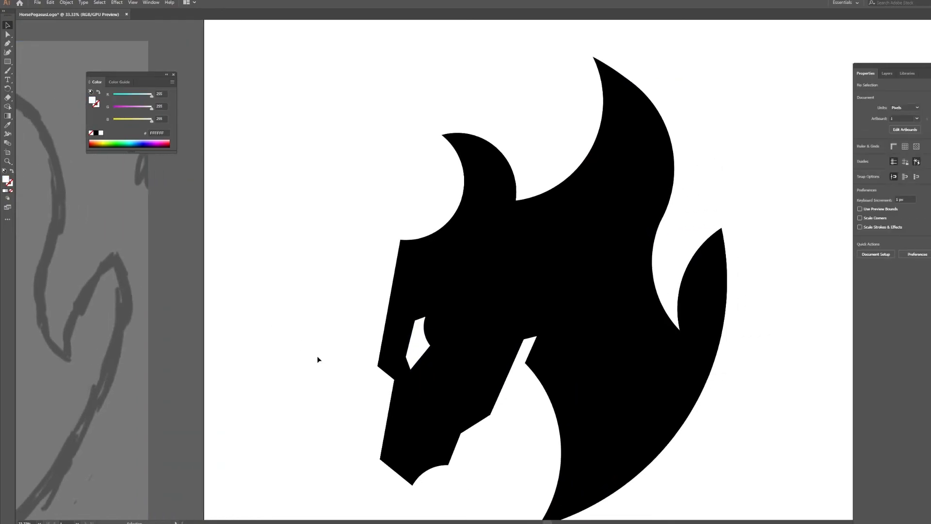
Move the white eye slightly up and inward on the black horse's head
{"action": "scroll", "coordinate": [317, 359], "scroll_direction": "down", "scroll_amount": 2}
{"action": "mouse_move", "coordinate": [368, 349]}
{"action": "left_mouse_down"}
{"action": "mouse_move", "coordinate": [370, 330]}
{"action": "mouse_move", "coordinate": [374, 340]}
{"action": "left_mouse_up"}
{"action": "left_click", "coordinate": [298, 362]}
{"action": "left_click", "coordinate": [286, 349]}
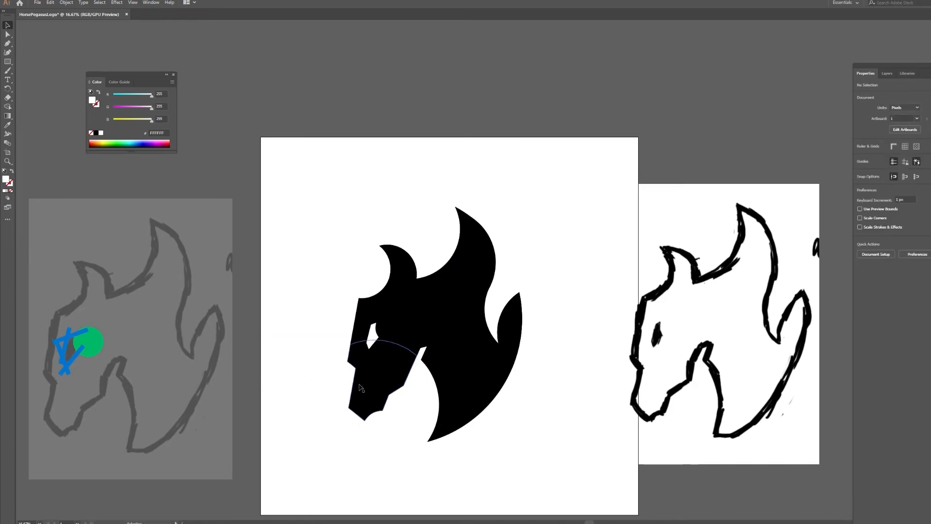
Move the original sketch image clear of the artboard, leaving a gap between it and the horse logo's page
{"action": "scroll", "coordinate": [549, 428], "scroll_direction": "right", "scroll_amount": 5}
{"action": "left_click_drag", "start_coordinate": [663, 356], "coordinate": [745, 356]}
{"action": "left_click", "coordinate": [518, 395]}
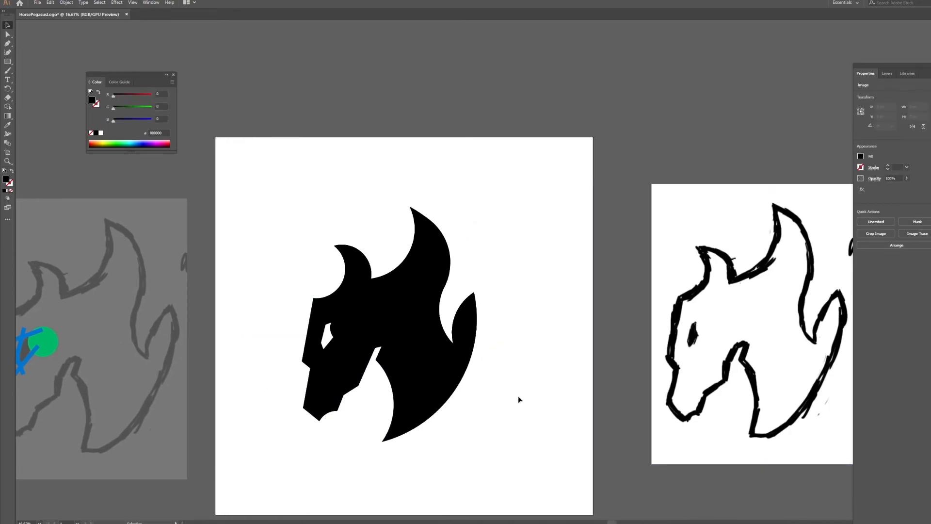
{"action": "scroll", "coordinate": [518, 395], "scroll_direction": "down", "scroll_amount": 1}
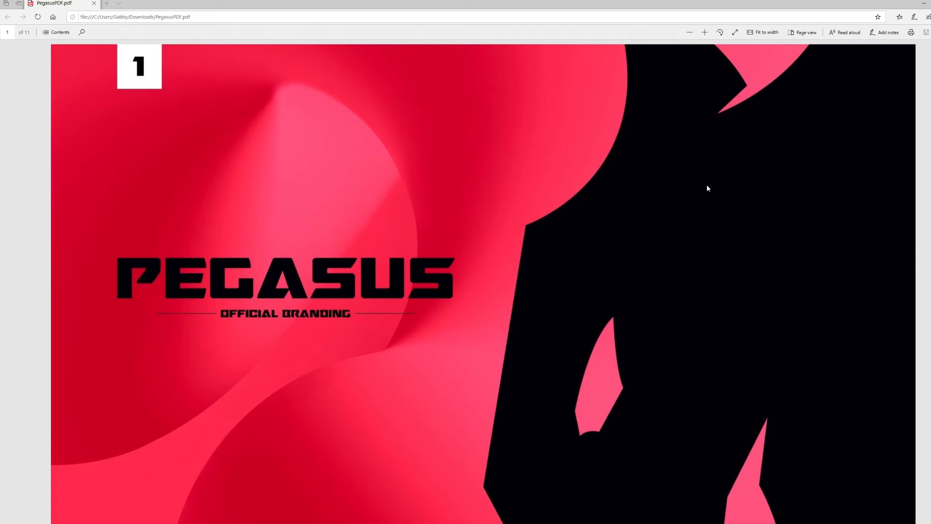
Review the brief, original sketch, brand fonts, logo colour variations and colour palette in PegasusPDF.pdf in the browser
{"action": "scroll", "coordinate": [688, 177], "scroll_direction": "down", "scroll_amount": 8}
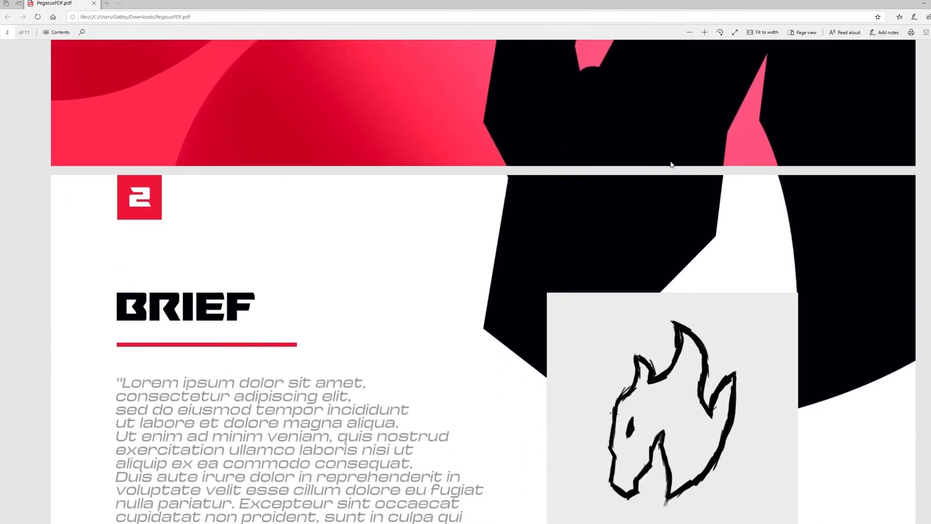
{"action": "scroll", "coordinate": [671, 164], "scroll_direction": "down", "scroll_amount": 1}
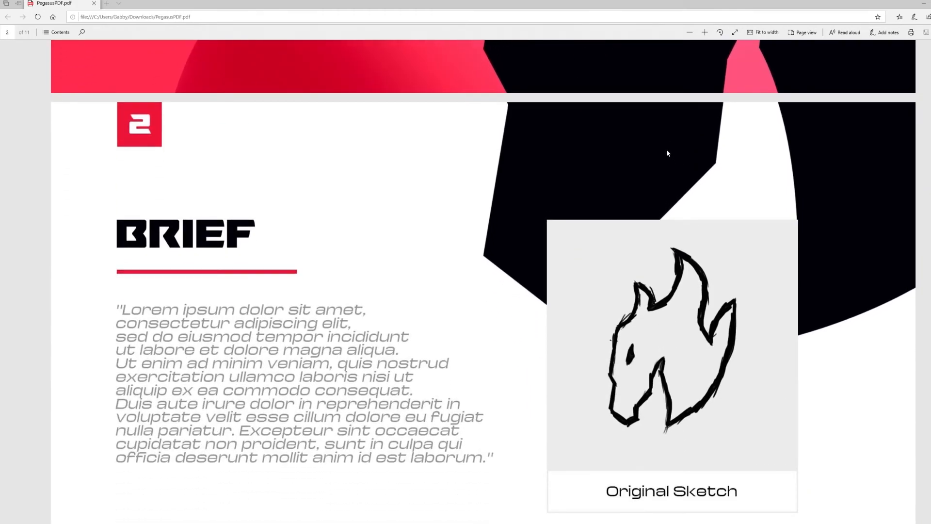
{"action": "scroll", "coordinate": [666, 149], "scroll_direction": "down", "scroll_amount": 2}
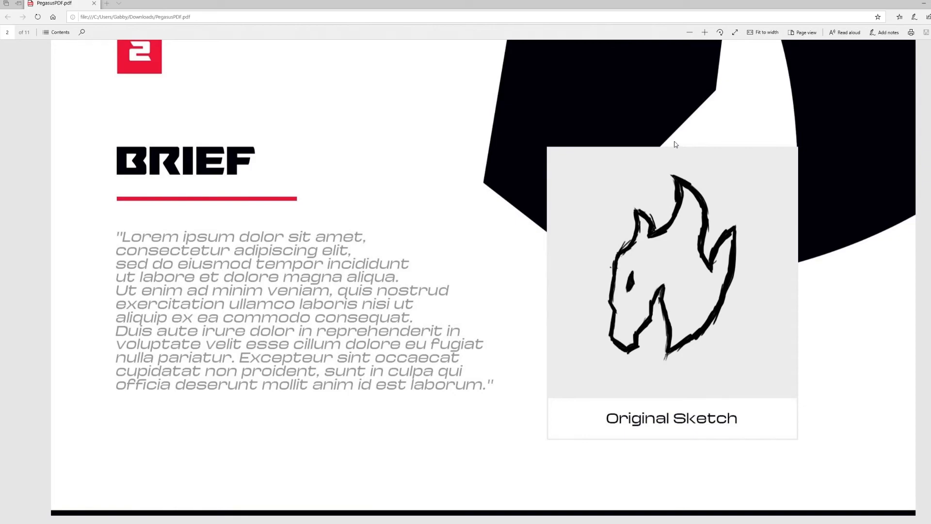
{"action": "scroll", "coordinate": [672, 144], "scroll_direction": "down", "scroll_amount": 8}
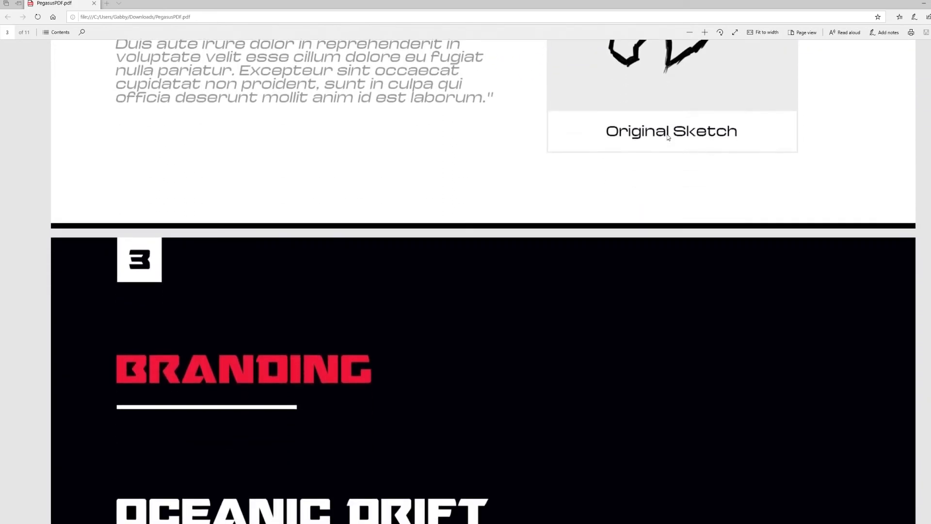
{"action": "scroll", "coordinate": [667, 137], "scroll_direction": "down", "scroll_amount": 2}
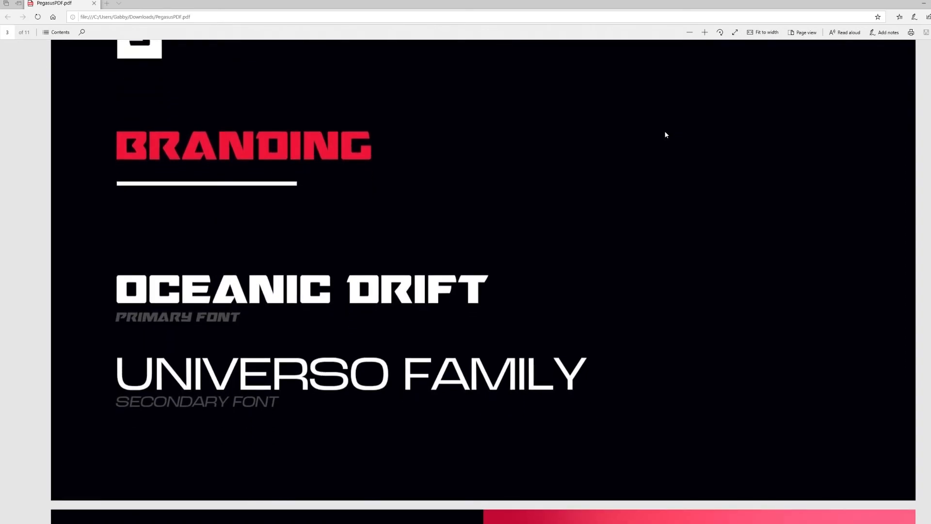
{"action": "scroll", "coordinate": [666, 135], "scroll_direction": "down", "scroll_amount": 5}
{"action": "scroll", "coordinate": [662, 130], "scroll_direction": "down", "scroll_amount": 8}
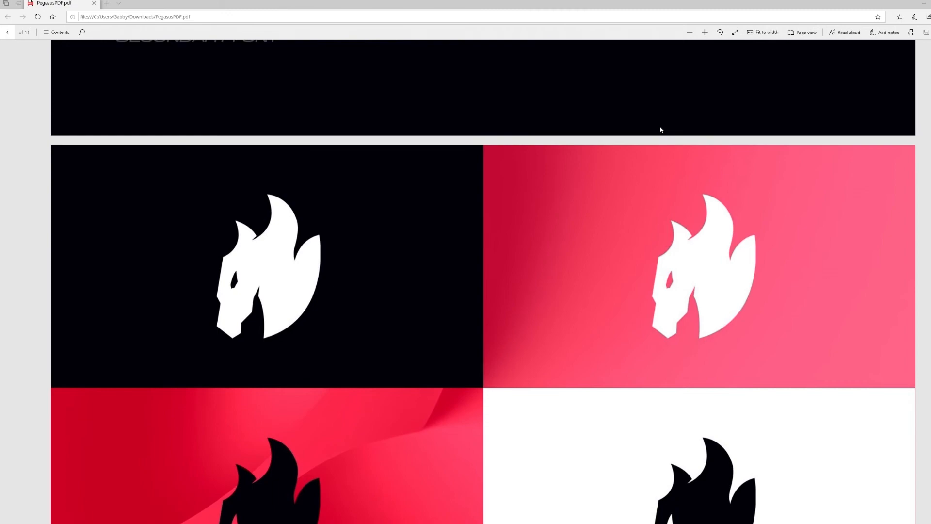
{"action": "scroll", "coordinate": [664, 132], "scroll_direction": "down", "scroll_amount": 8}
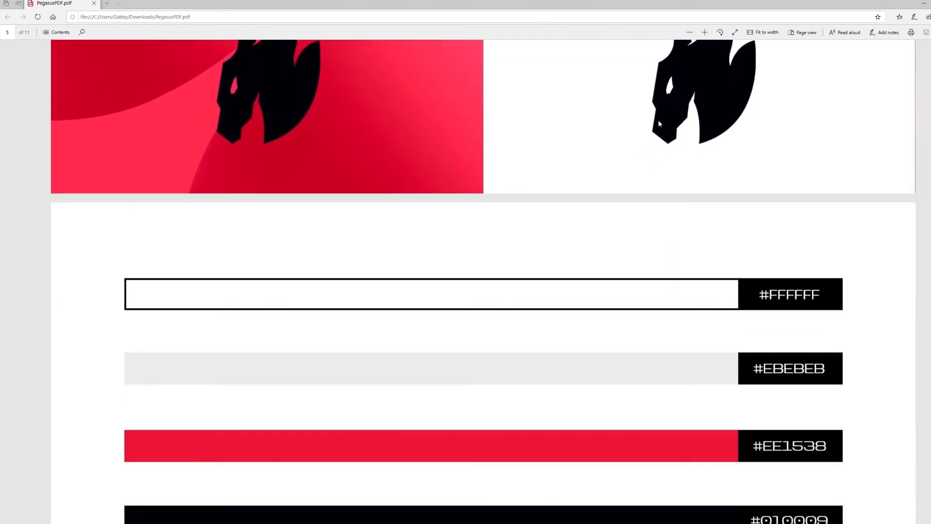
{"action": "scroll", "coordinate": [663, 124], "scroll_direction": "down", "scroll_amount": 5}
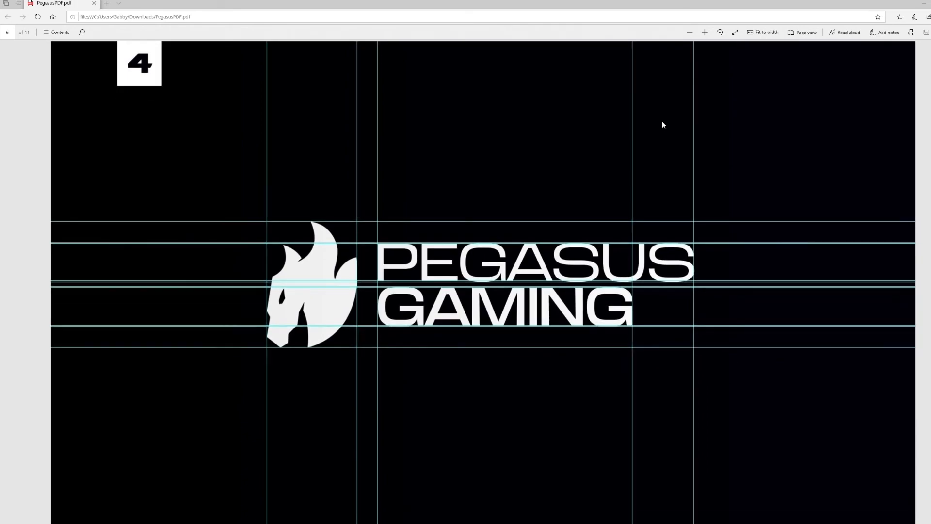
Examine the Pegasus Gaming logo layout and the social profile, fabric, business card and sweatshirt mockups through to the closing page
{"action": "scroll", "coordinate": [663, 123], "scroll_direction": "down", "scroll_amount": 6}
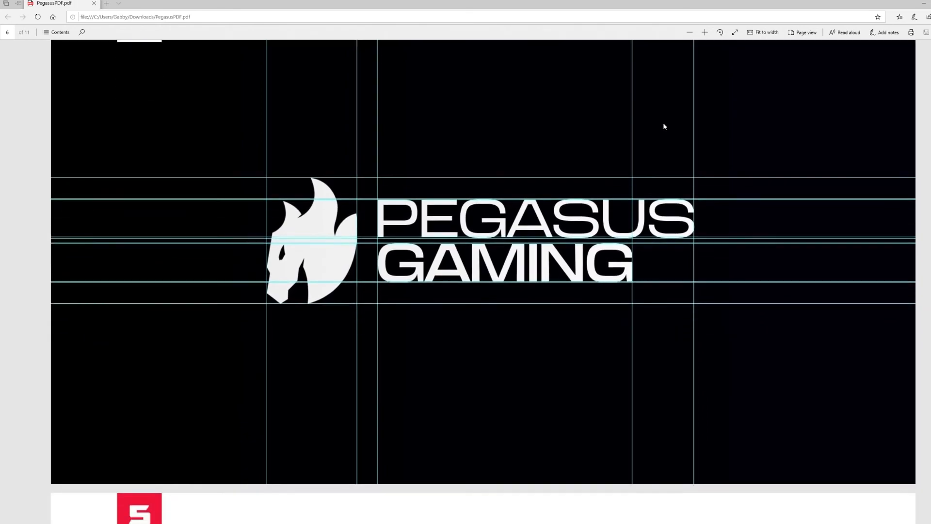
{"action": "scroll", "coordinate": [662, 122], "scroll_direction": "down", "scroll_amount": 5}
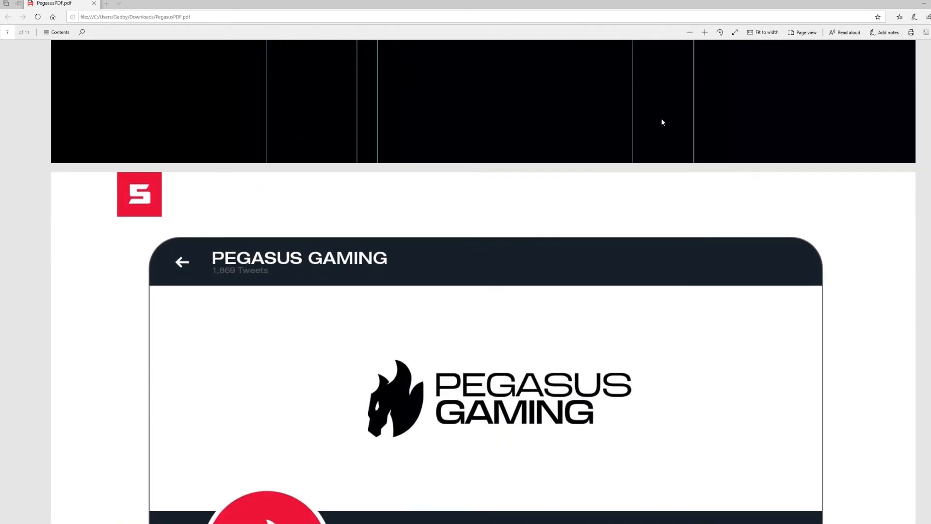
{"action": "scroll", "coordinate": [666, 119], "scroll_direction": "down", "scroll_amount": 6}
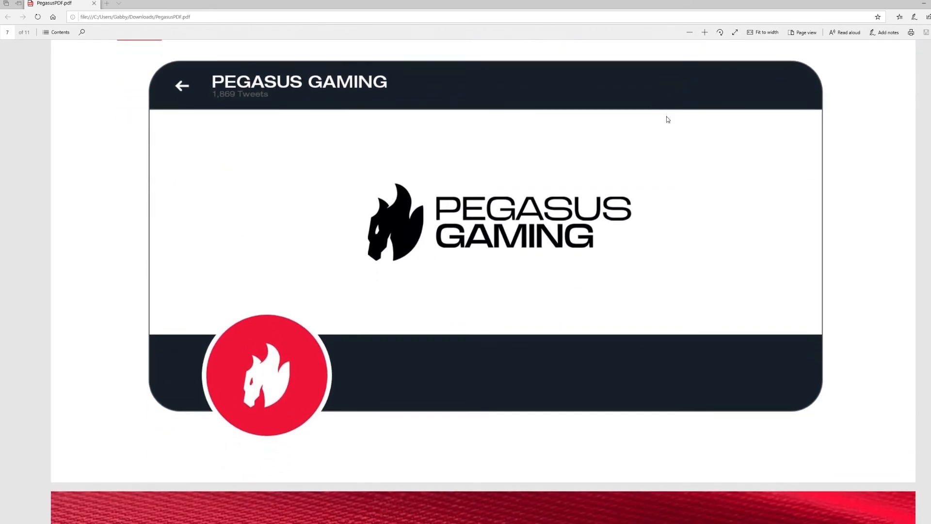
{"action": "scroll", "coordinate": [666, 118], "scroll_direction": "down", "scroll_amount": 9}
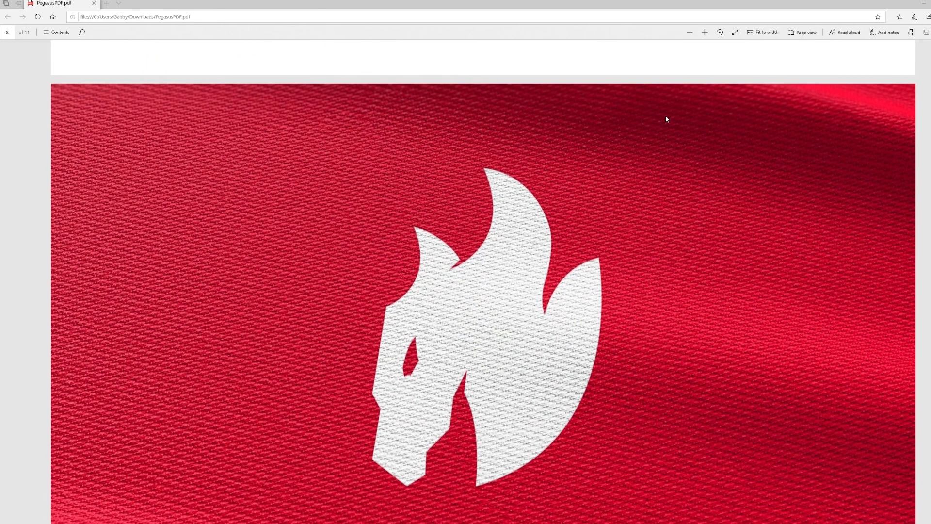
{"action": "scroll", "coordinate": [670, 117], "scroll_direction": "down", "scroll_amount": 6}
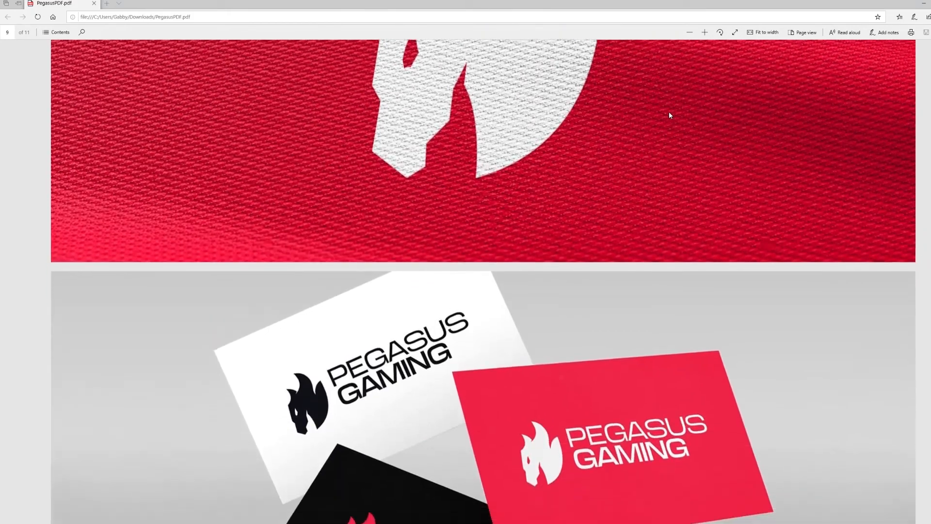
{"action": "scroll", "coordinate": [670, 115], "scroll_direction": "down", "scroll_amount": 9}
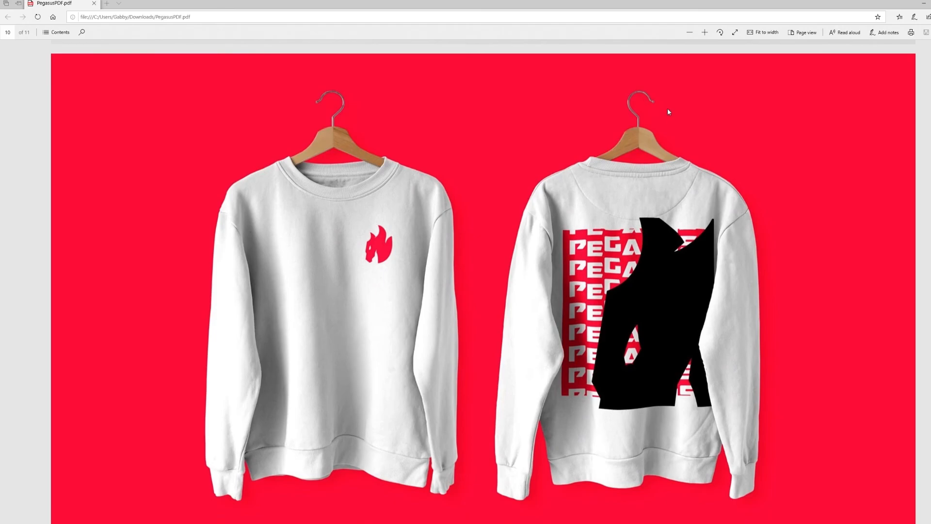
{"action": "scroll", "coordinate": [677, 110], "scroll_direction": "down", "scroll_amount": 8}
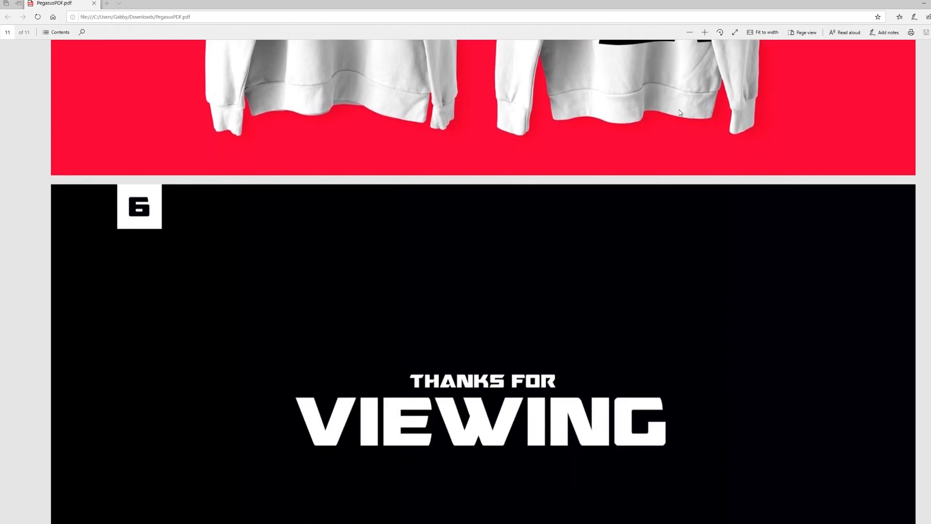
{"action": "scroll", "coordinate": [680, 114], "scroll_direction": "down", "scroll_amount": 3}
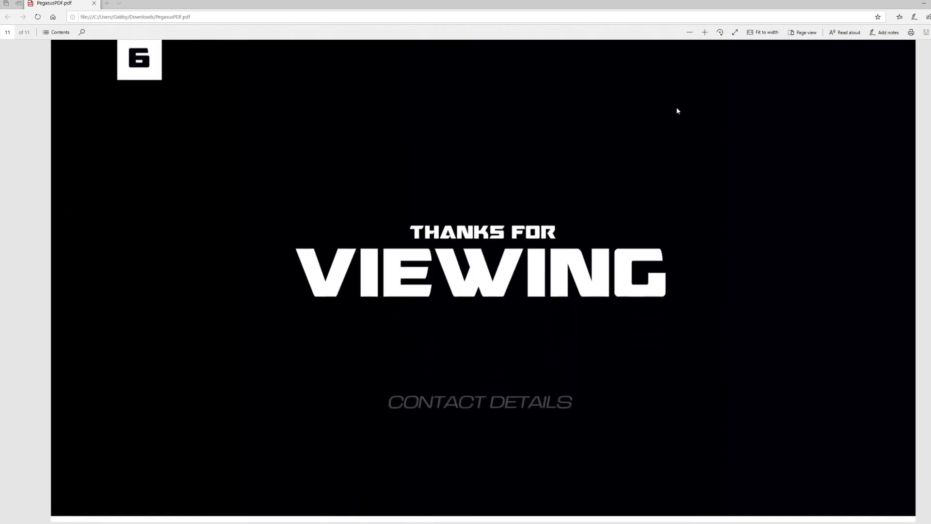